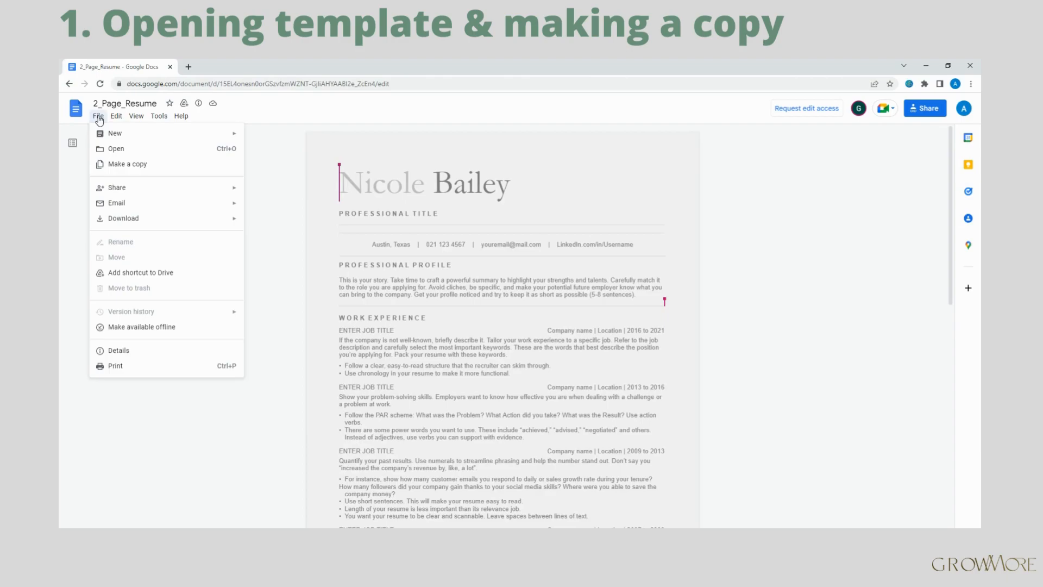
Save a copy of the 2_Page_Resume template to My Drive, renamed after the applicant.
left_click(125, 168)
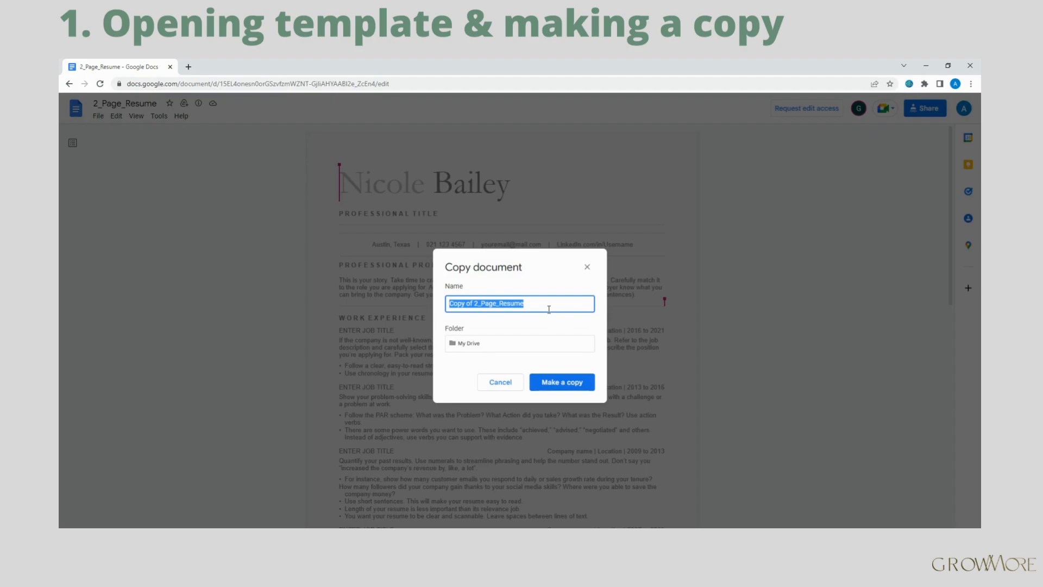
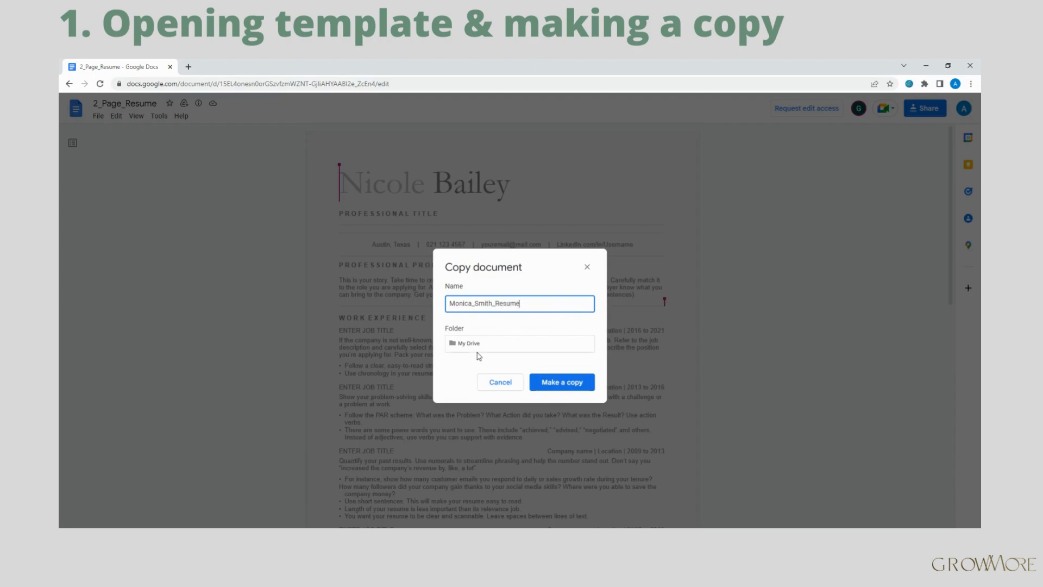
left_click(478, 351)
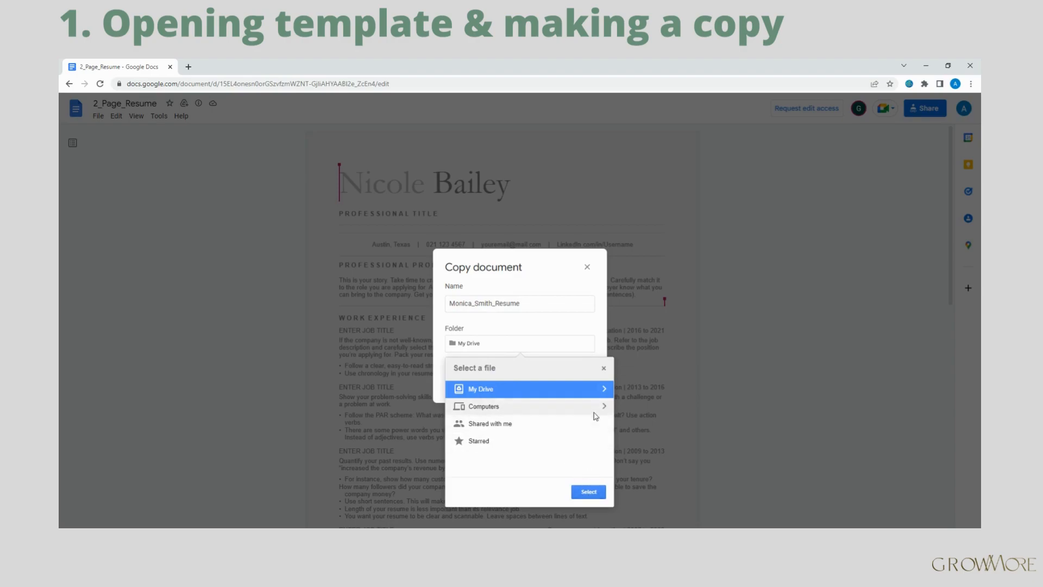
left_click(586, 490)
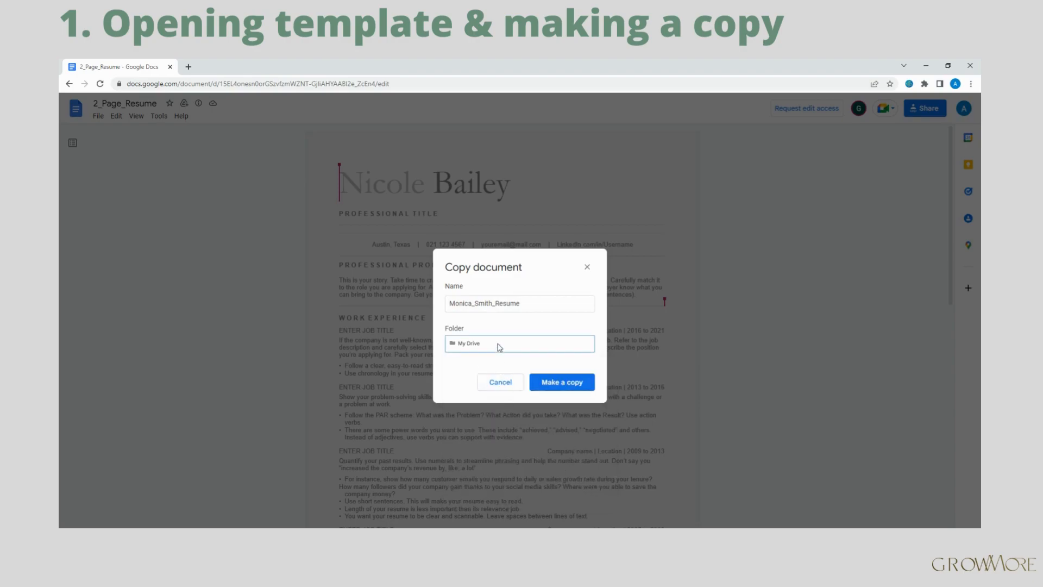
left_click(553, 384)
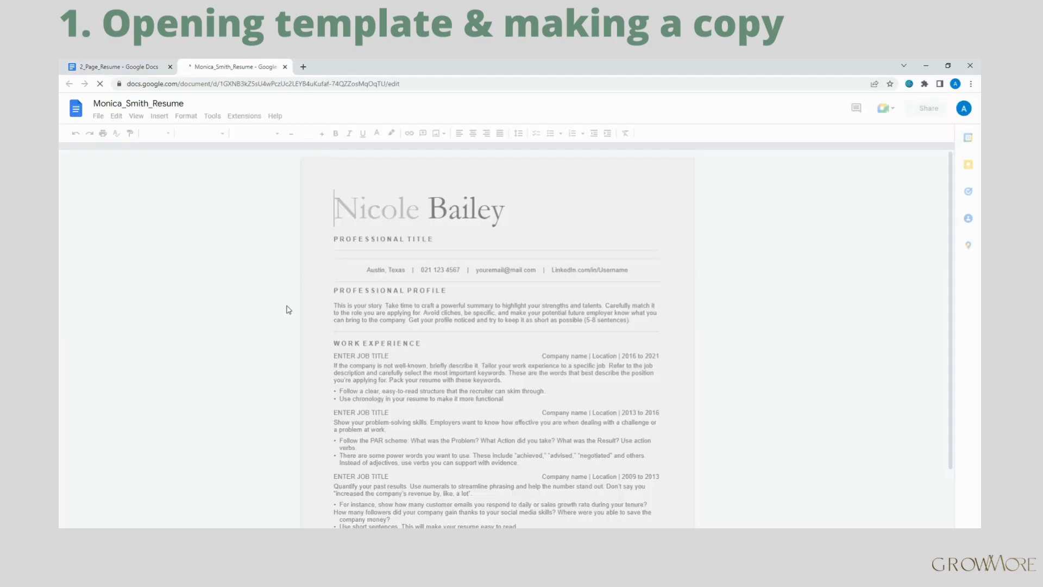
Close the original 2_Page_Resume tab and scroll through the copied resume.
left_click(169, 67)
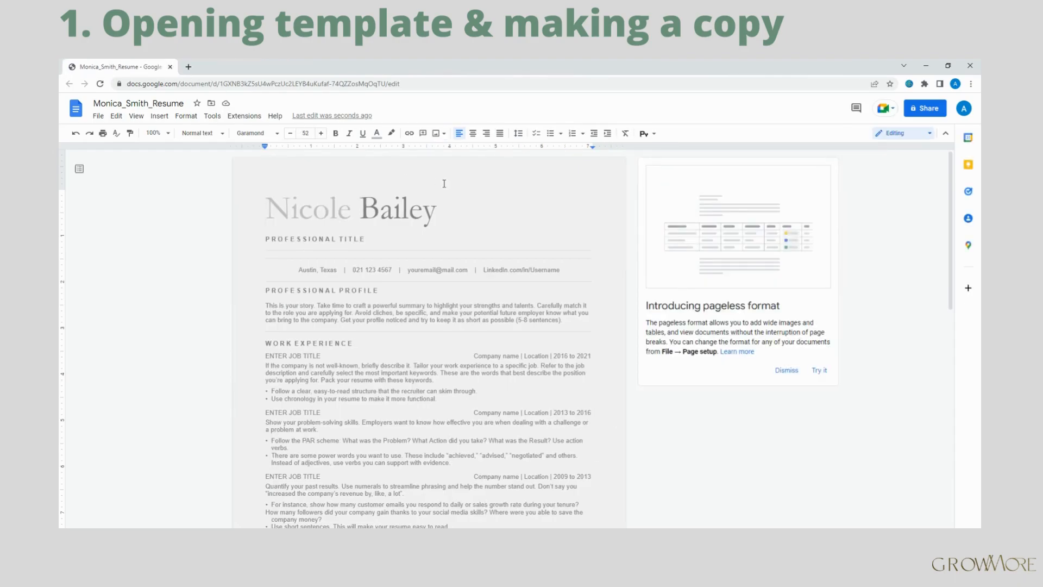
scroll(481, 201, "down", 5)
scroll(482, 201, "down", 5)
scroll(479, 244, "up", 20)
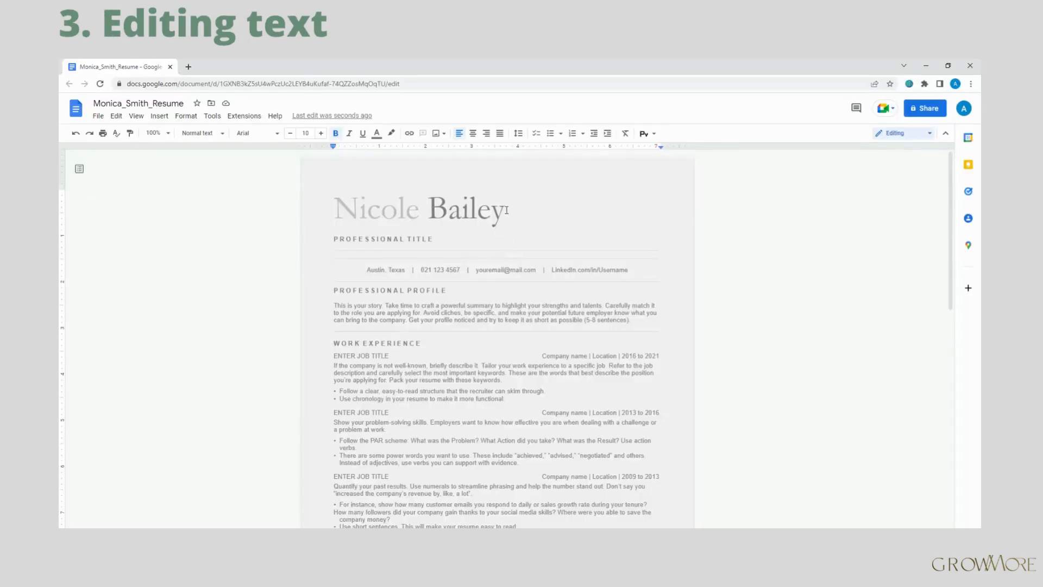
Replace the heading's placeholder surname and first name with the applicant's own names.
left_click_drag(506, 210, 433, 205)
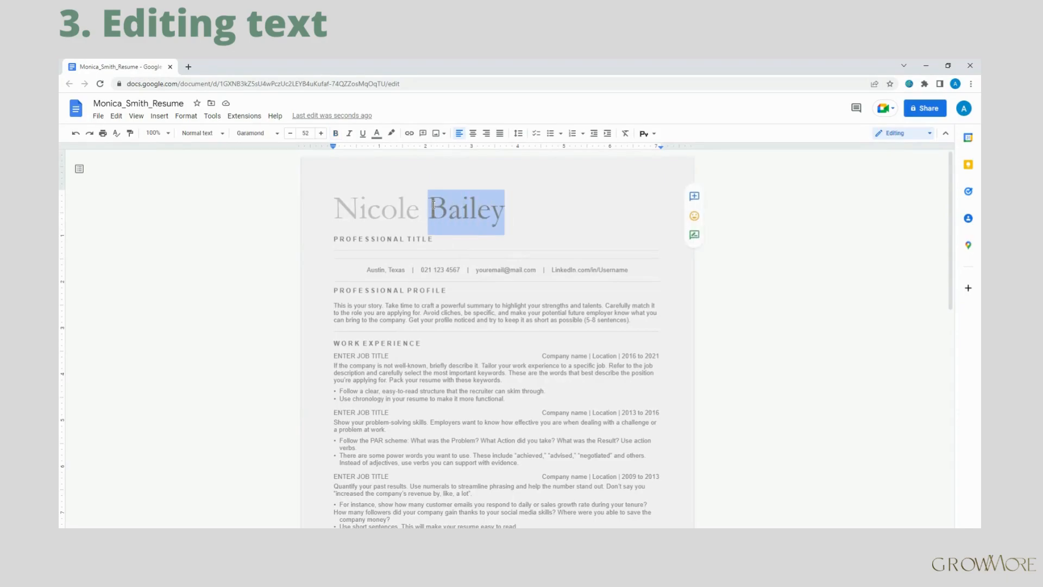
key("BackSpace")
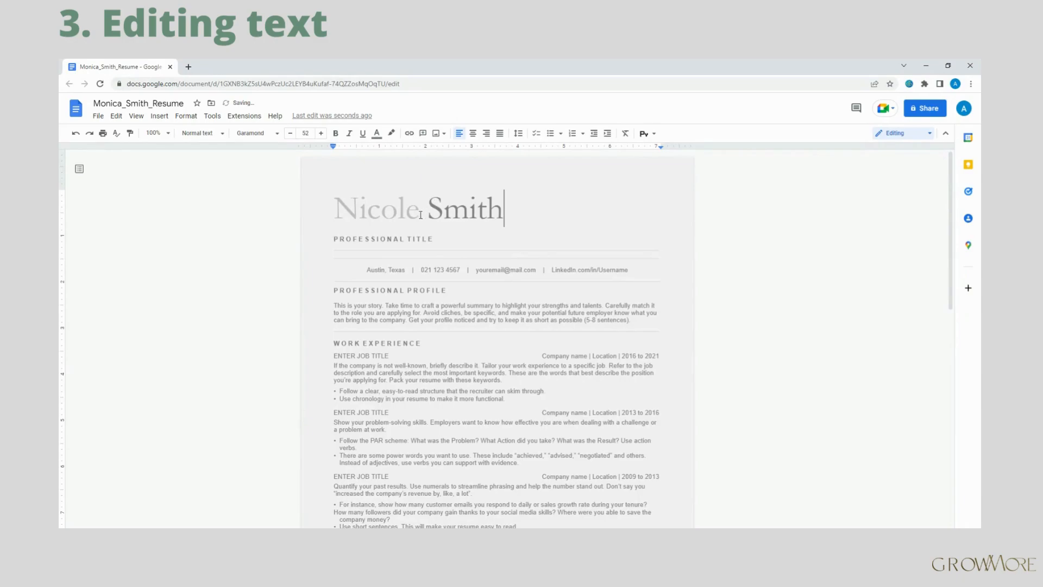
left_click(420, 215)
key("BackSpace")
key("BackSpace")
key("BackSpace")
key("BackSpace")
key("BackSpace")
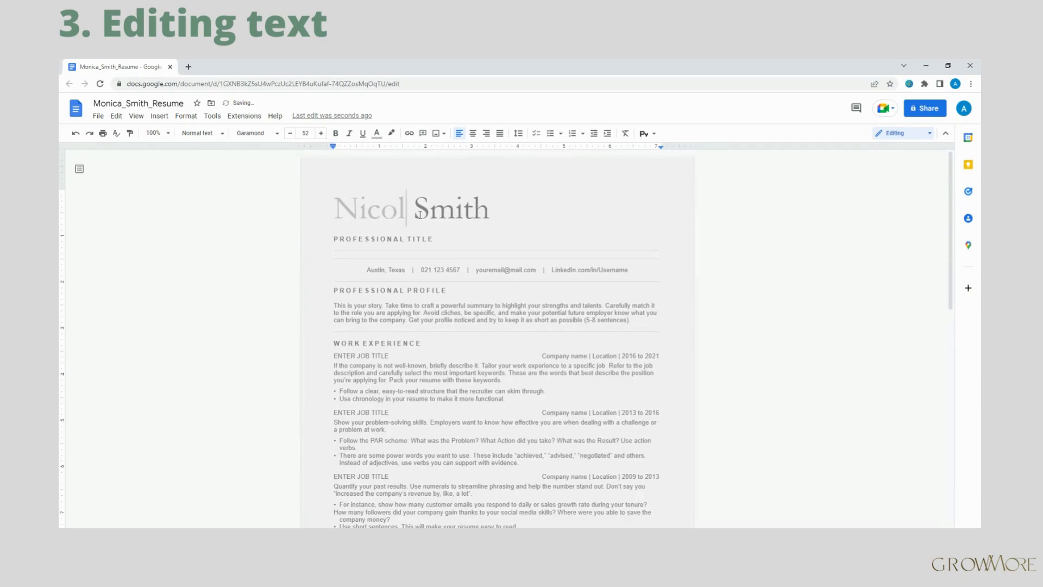
key("BackSpace")
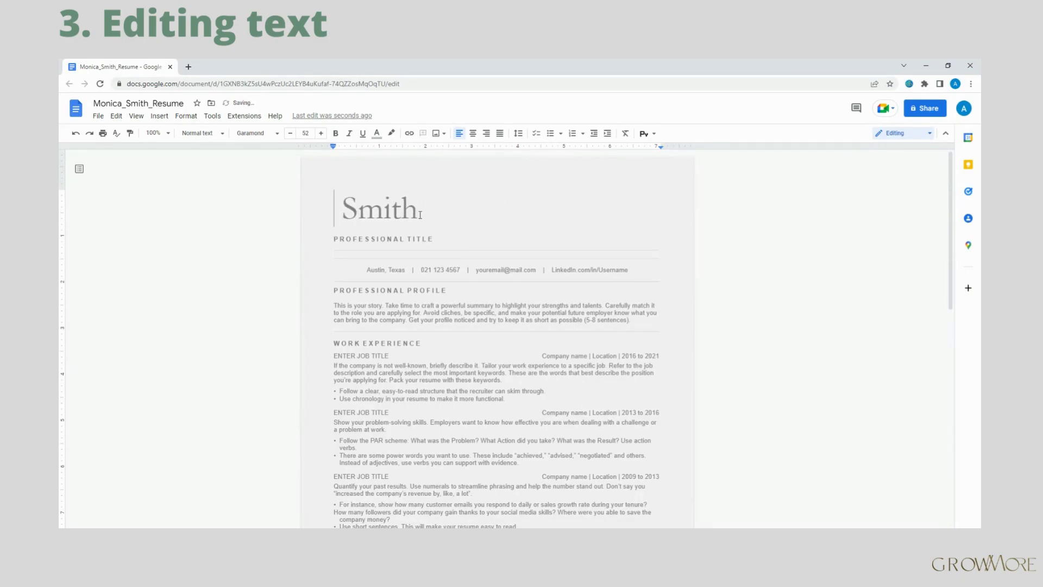
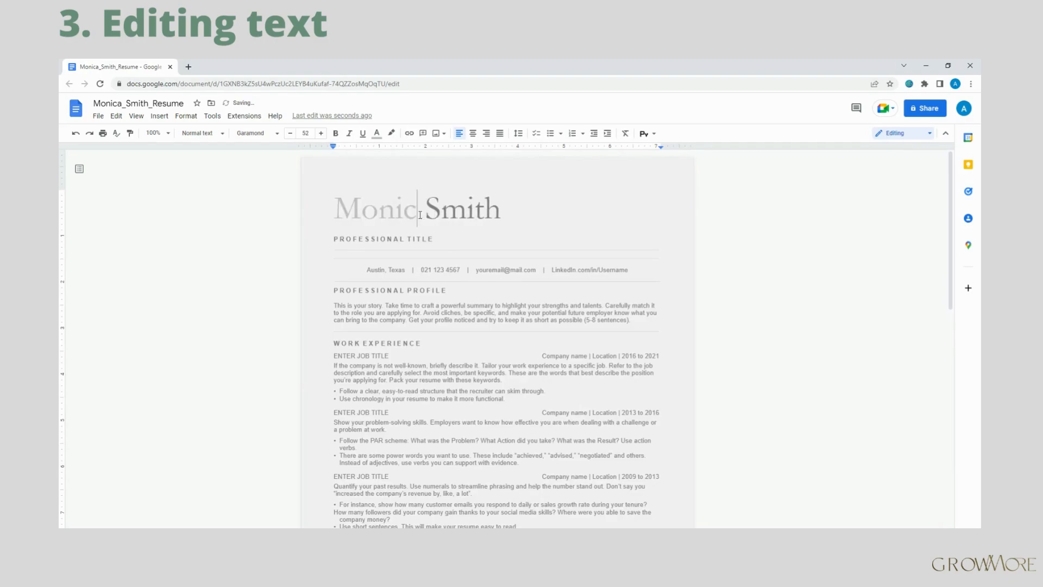
left_click_drag(434, 239, 336, 238)
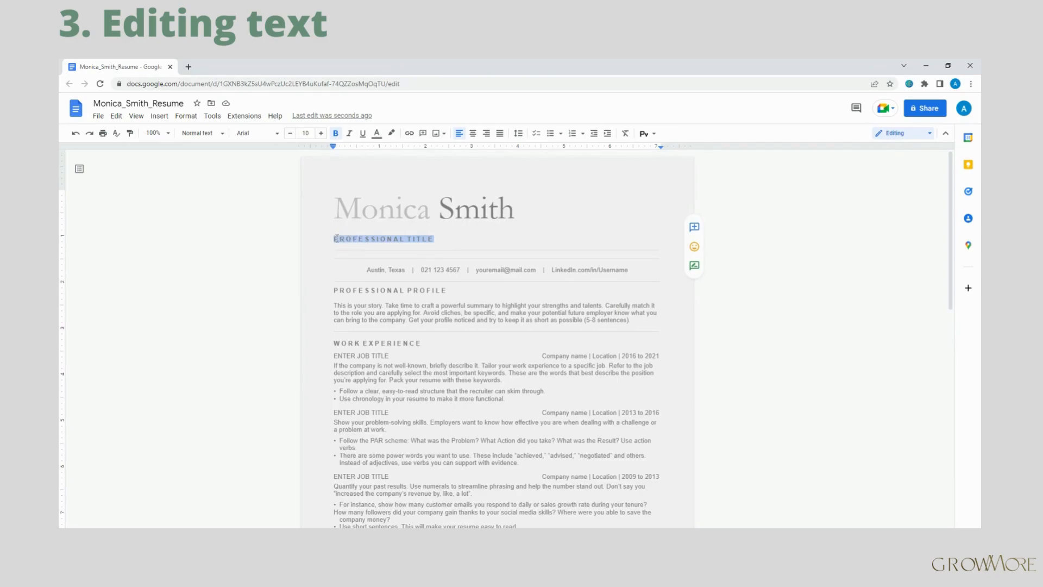
Change the title line to GRAPHIC DESIGNER, spacing out the letters of GRAPHIC.
left_click(336, 239)
left_click(337, 239)
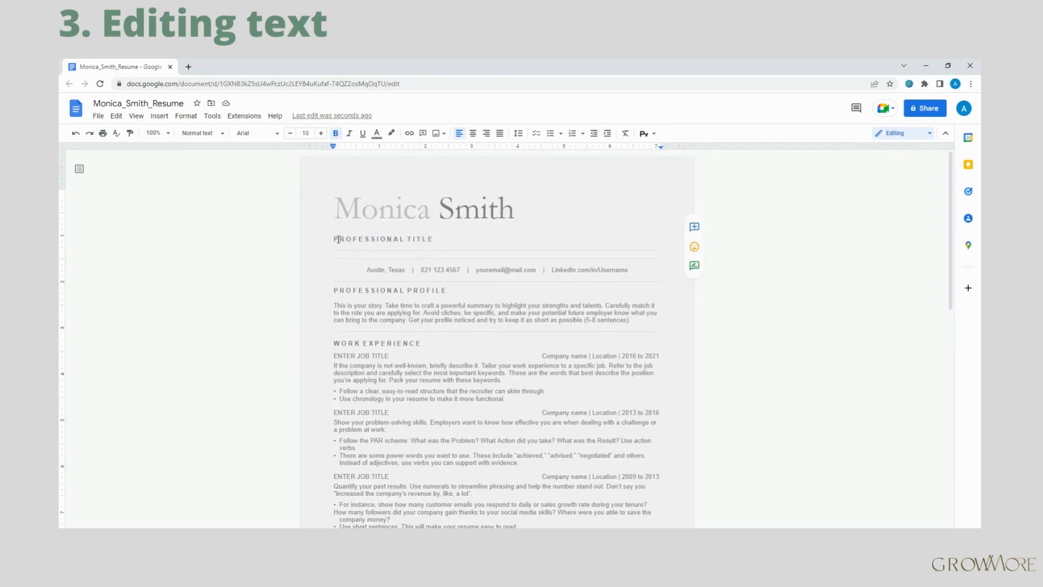
left_click(341, 232)
left_click_drag(439, 239, 335, 238)
type("GR")
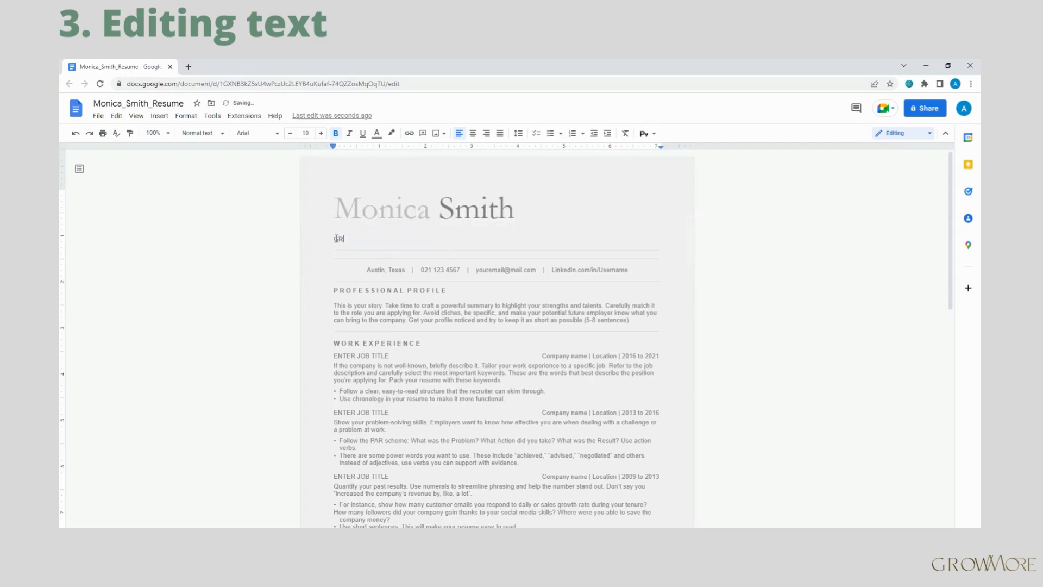
type("APHIC DESIGNER")
key("space")
key("Right")
key("space")
key("Right")
key("space")
key("Right")
key("space")
key("Right")
key("space")
key("Right")
key("space")
key("space")
key("Right")
key("space")
key("Right")
key("space")
key("Right")
key("space")
key("Right")
key("space")
key("Right")
key("space")
key("Right")
key("space")
Review the PROFESSIONAL PROFILE and WORK EXPERIENCE headings, then select the full name heading.
left_click_drag(446, 290, 365, 290)
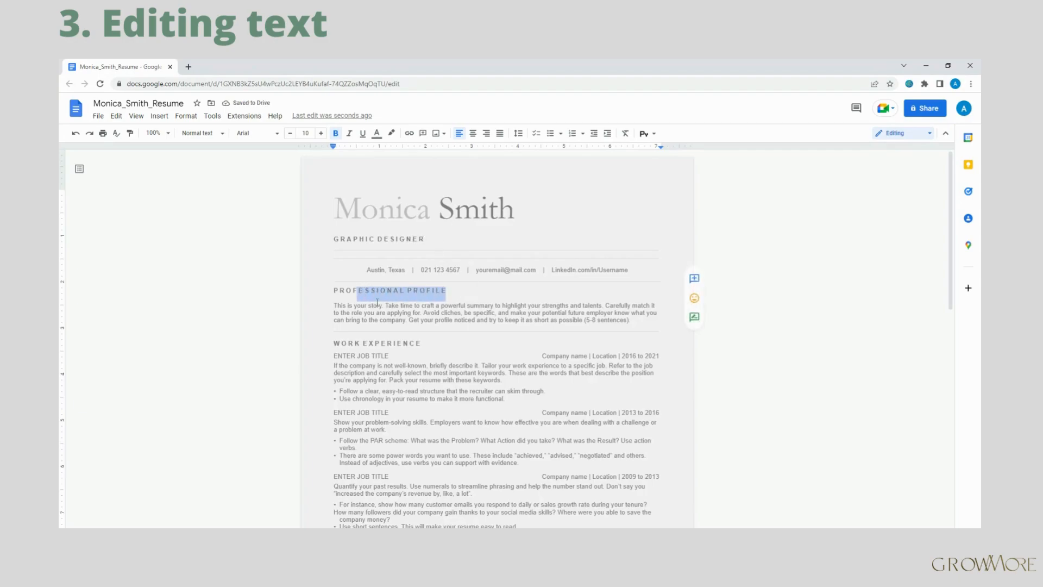
left_click(376, 291)
scroll(434, 346, "down", 7)
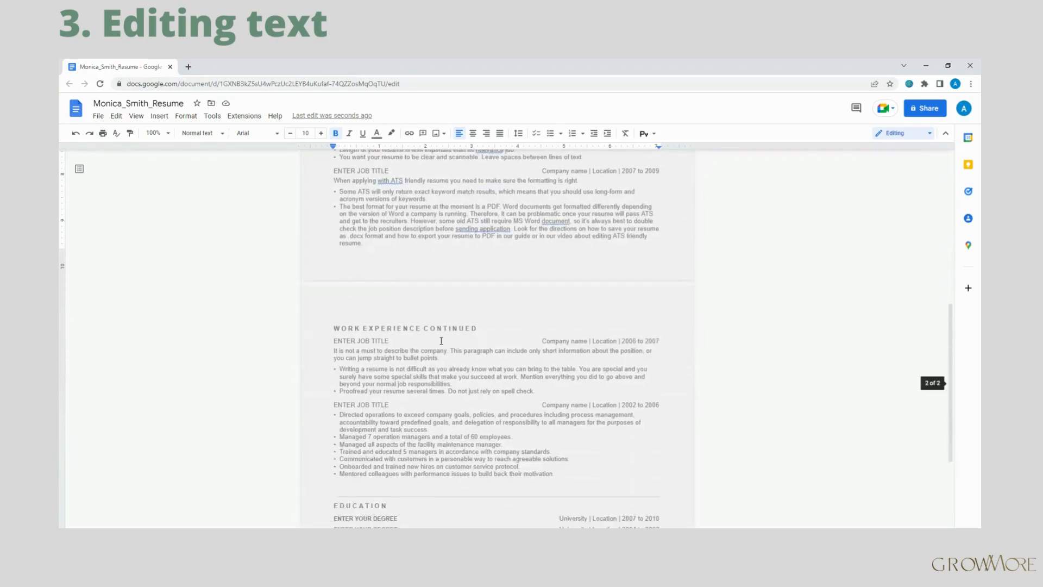
left_click_drag(446, 329, 334, 328)
scroll(418, 325, "down", 2)
scroll(417, 326, "up", 5)
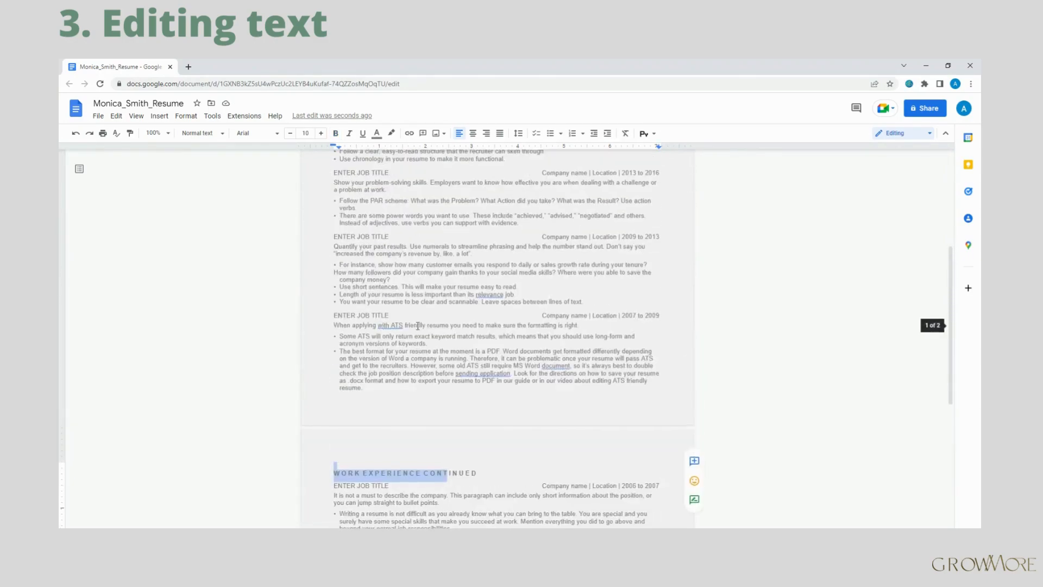
scroll(418, 326, "up", 5)
left_click(450, 258)
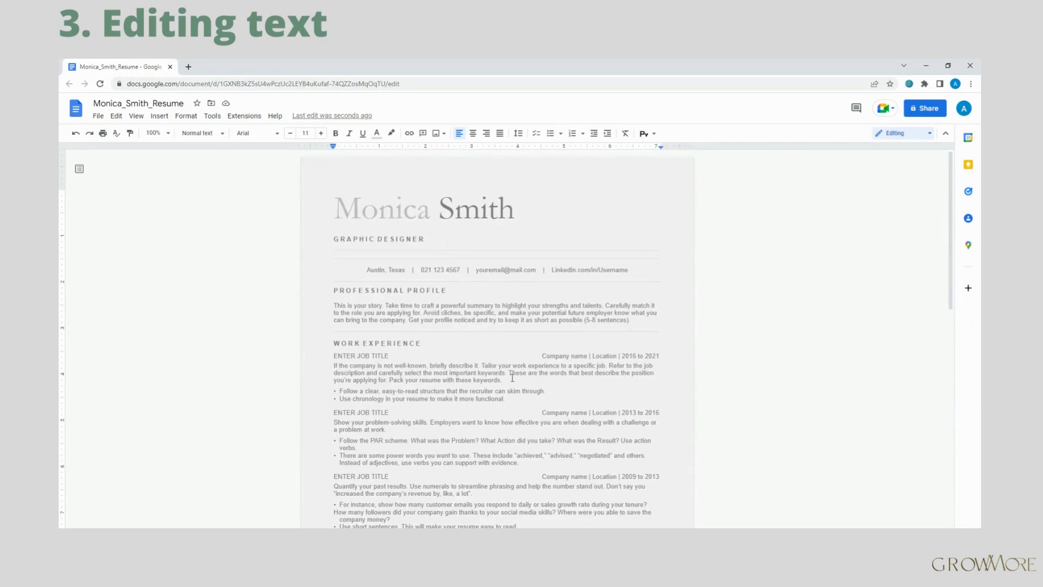
left_click_drag(515, 209, 334, 209)
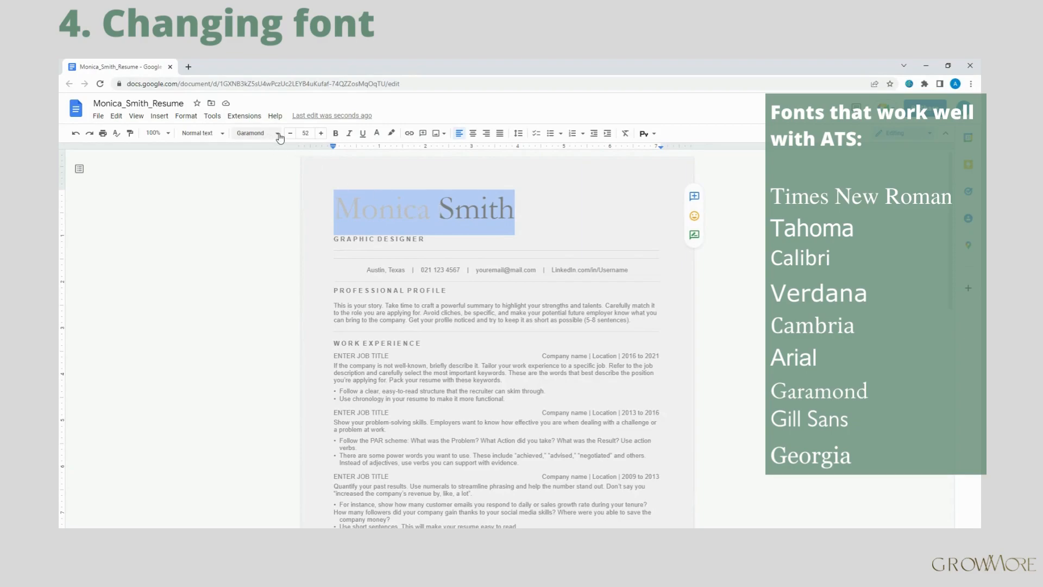
Change the name heading's font from Garamond to Times New Roman.
left_click(260, 133)
mouse_move(305, 297)
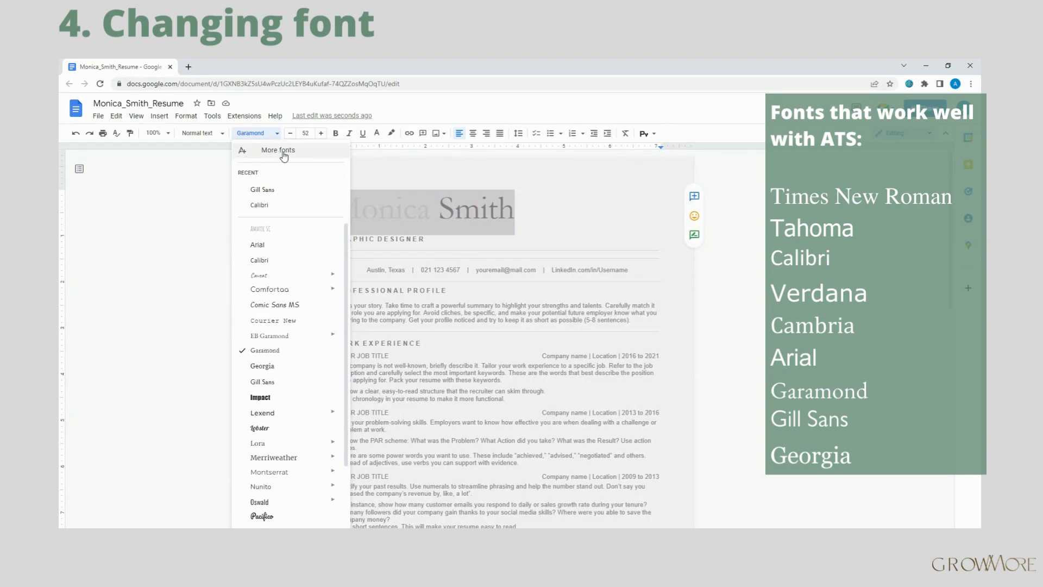
scroll(298, 274, "down", 3)
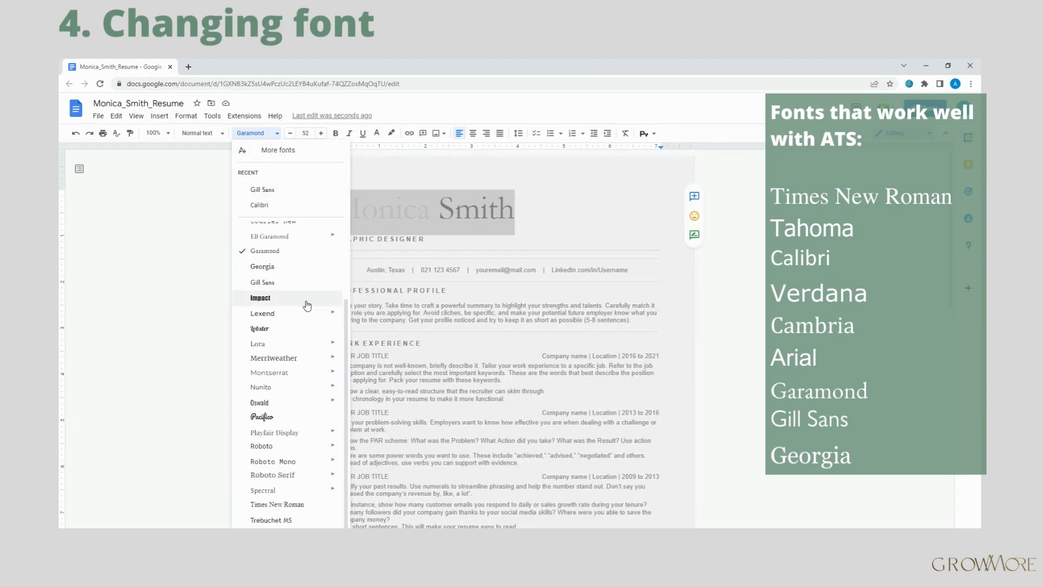
left_click(274, 503)
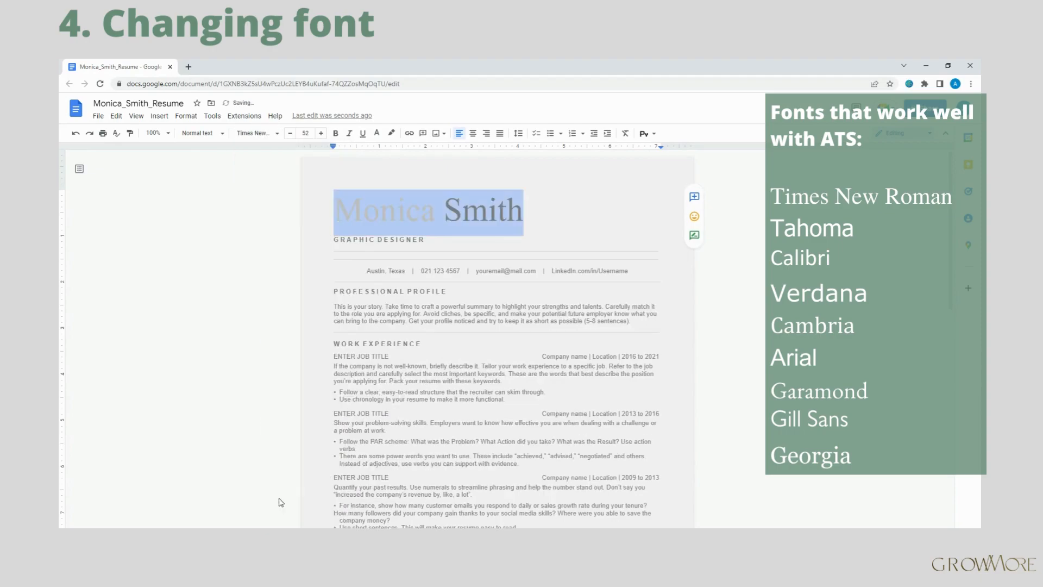
left_click(477, 247)
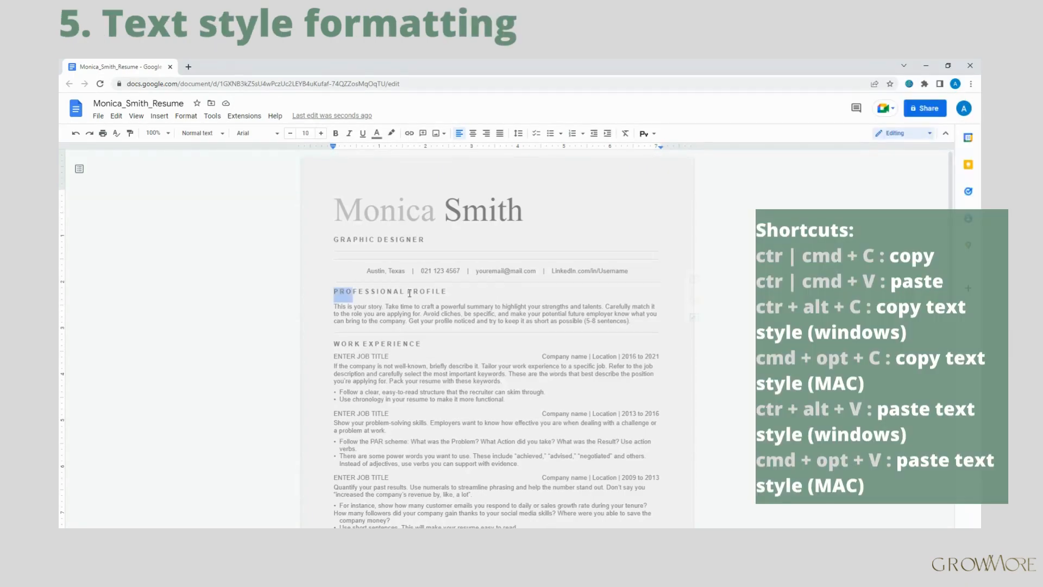
Cut the placeholder paragraph under PROFESSIONAL PROFILE, leaving a blank line in its place.
left_click(461, 321)
left_click_drag(530, 314, 408, 314)
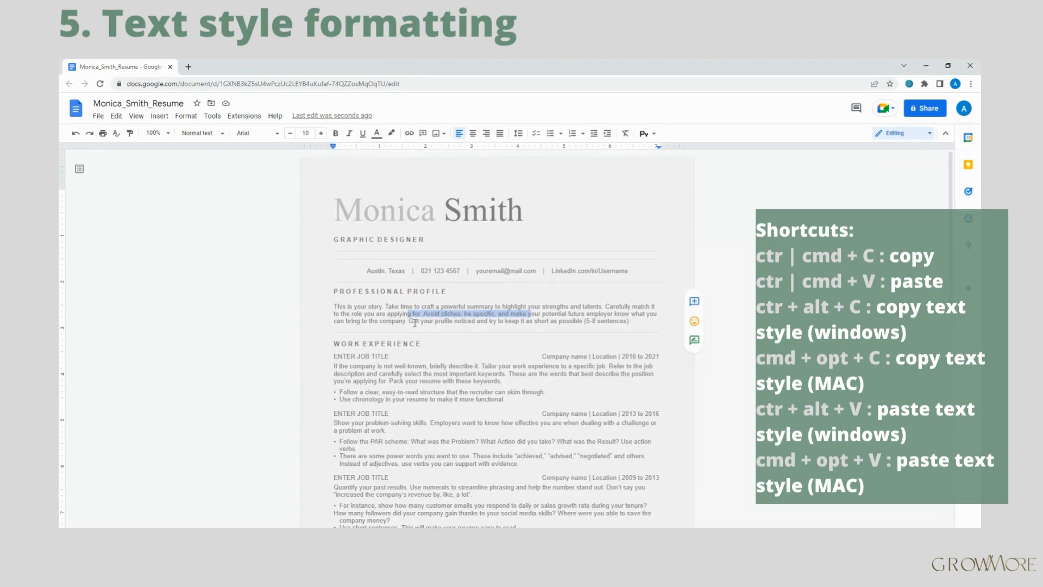
left_click_drag(630, 321, 333, 307)
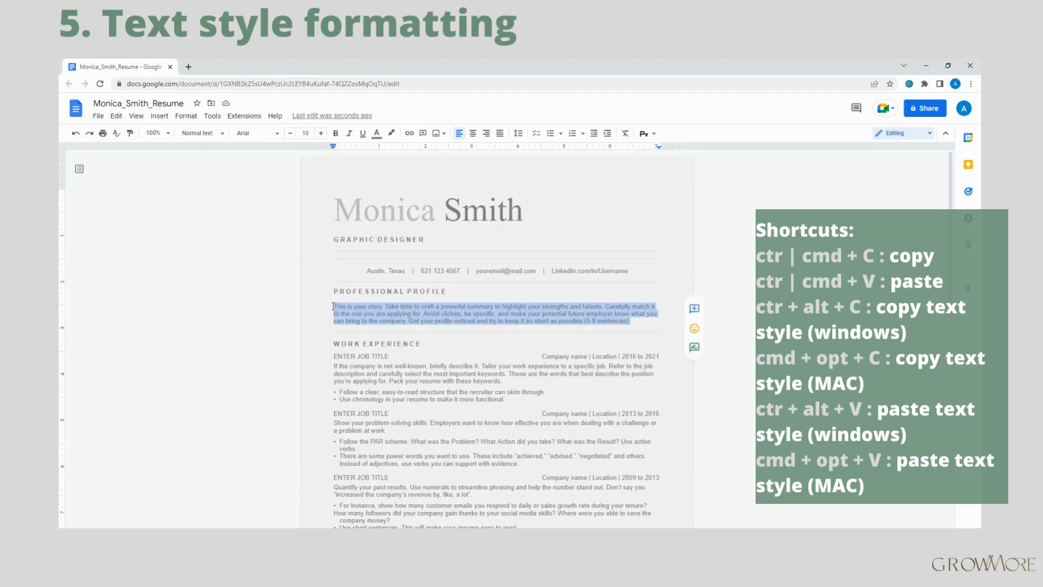
key("ctrl+x")
key("Return")
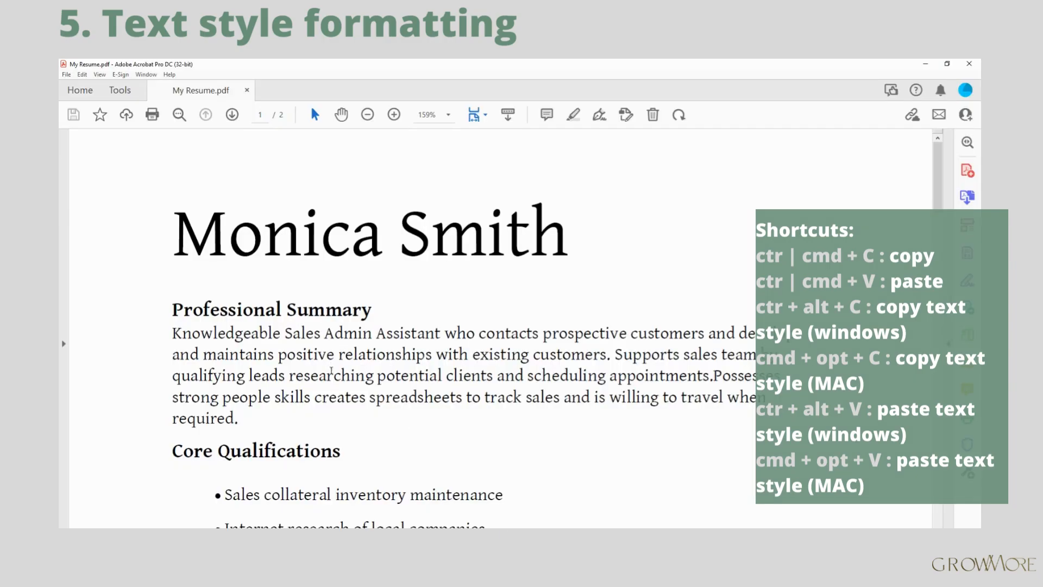
Select the Professional Summary paragraph in My Resume.pdf and return to Google Docs.
left_click_drag(173, 333, 237, 419)
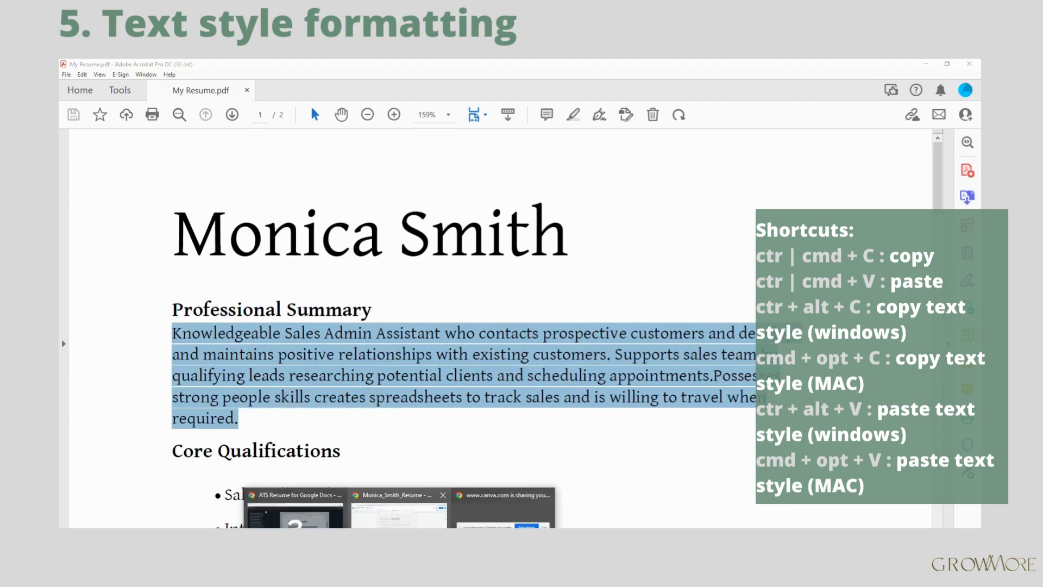
left_click(497, 513)
Paste the Sales Admin Assistant summary under PROFESSIONAL PROFILE as regular, non-bold text.
left_click(339, 309)
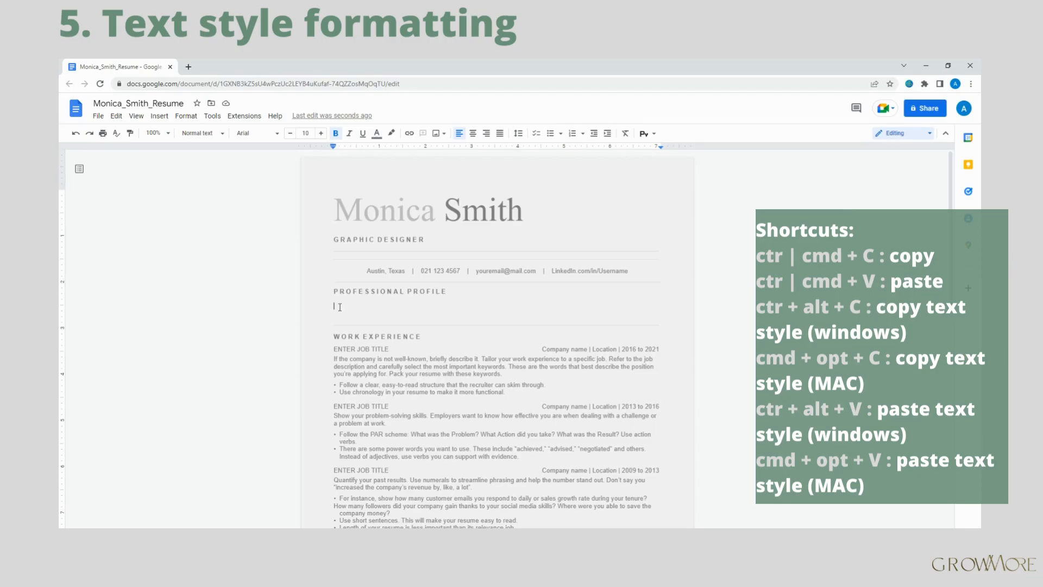
key("ctrl+v")
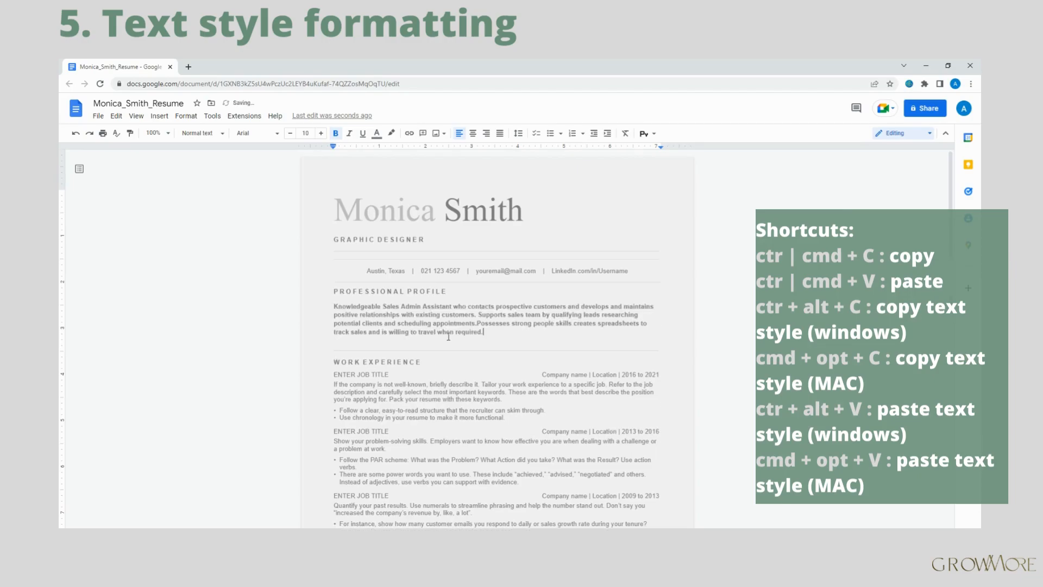
left_click_drag(484, 332, 320, 308)
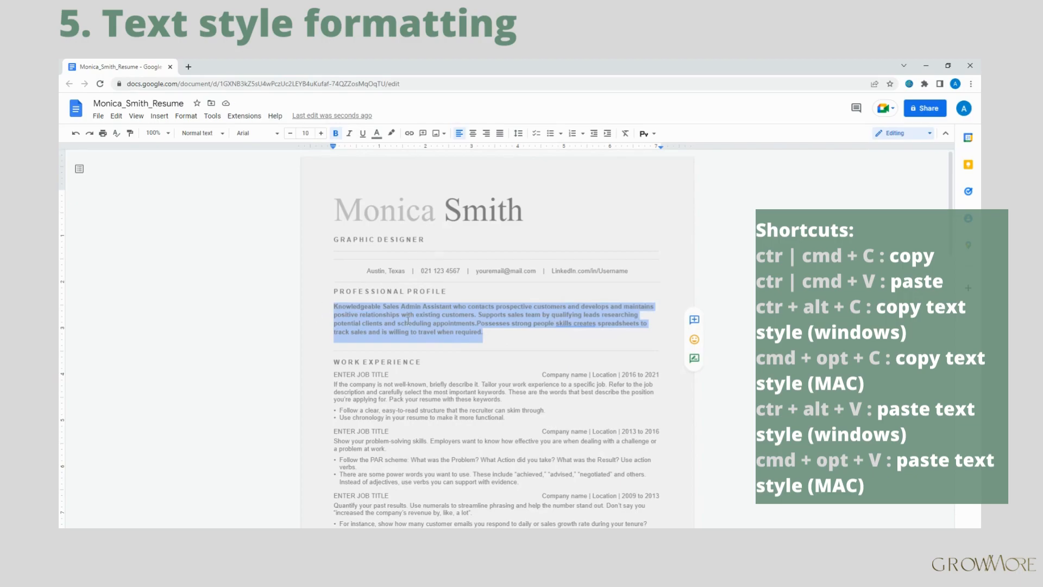
key("ctrl+alt+v")
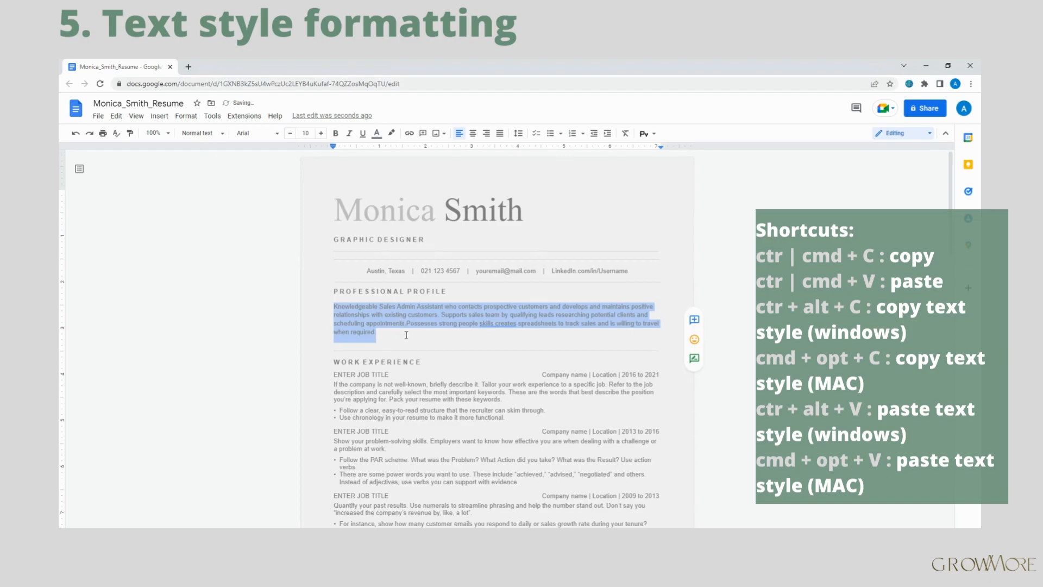
left_click(406, 335)
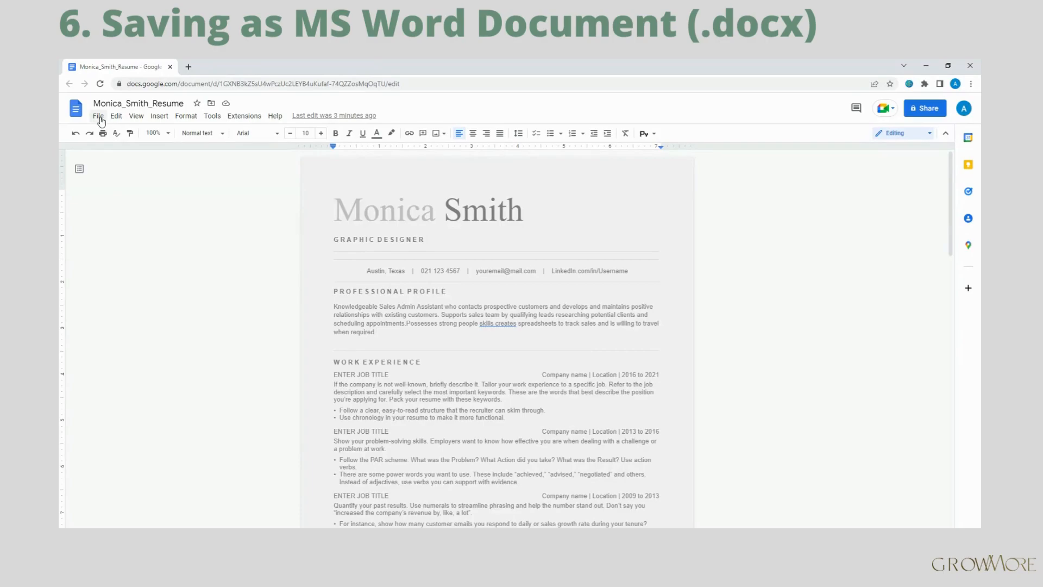
Download the resume as a Microsoft Word (.docx) file.
left_click(98, 116)
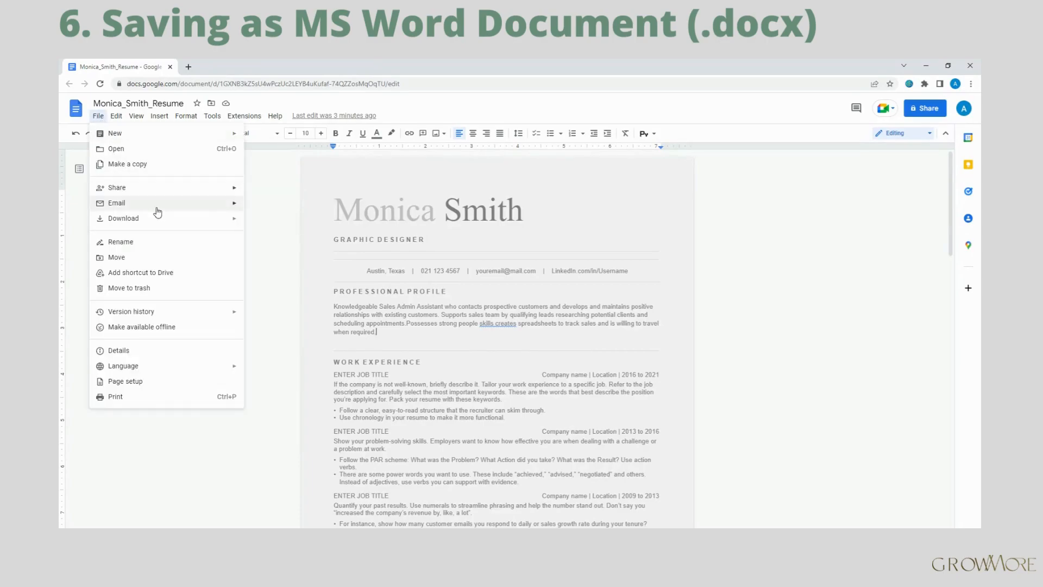
mouse_move(157, 221)
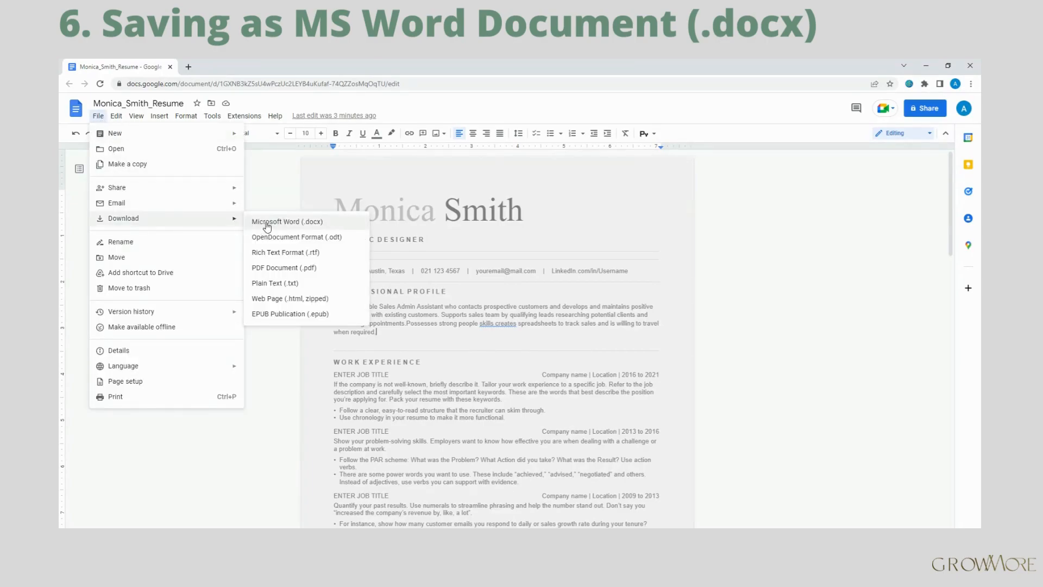
left_click(288, 226)
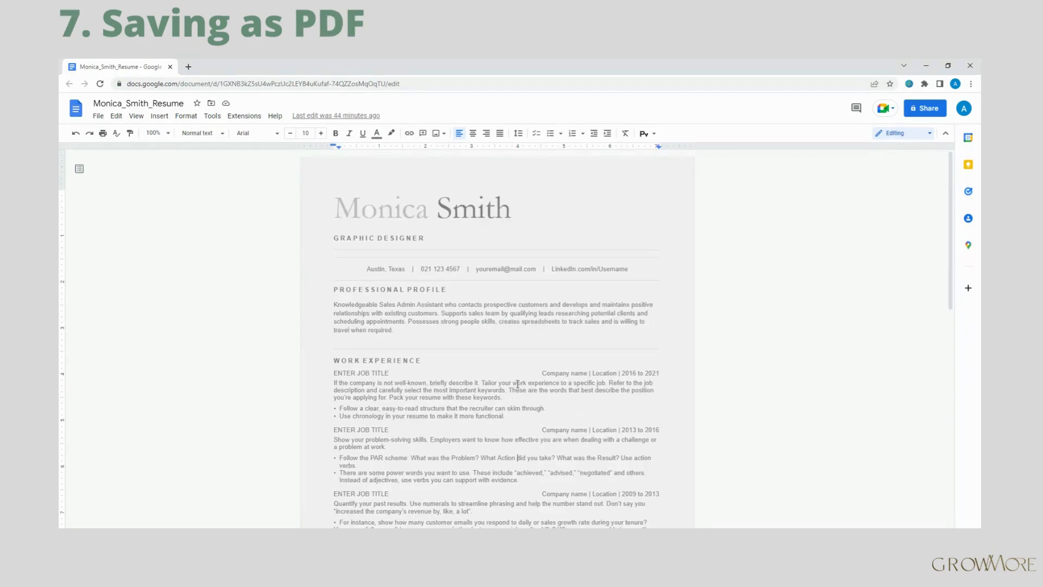
Download the resume as a PDF Document (.pdf).
left_click(101, 117)
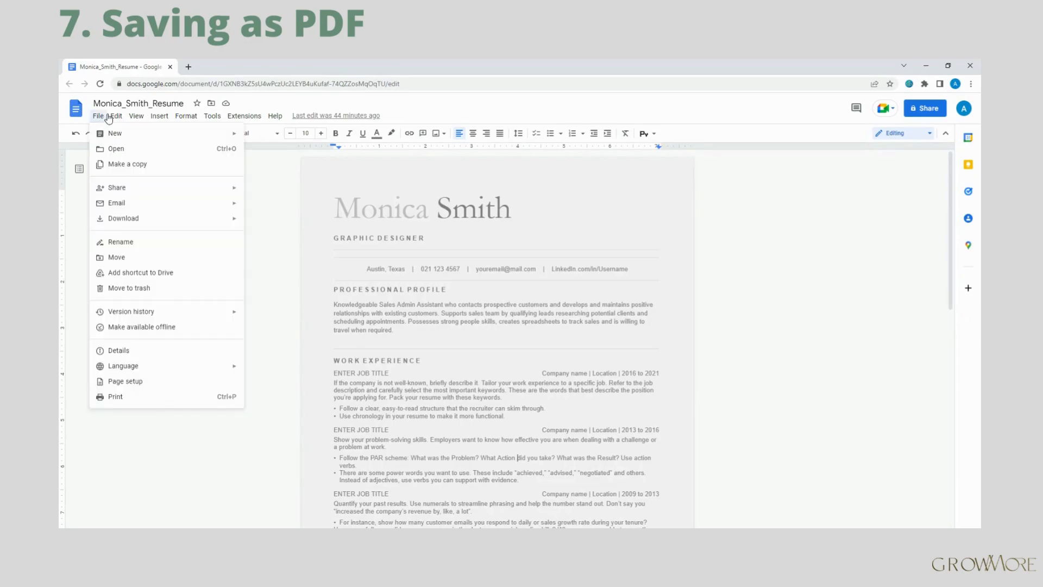
mouse_move(144, 222)
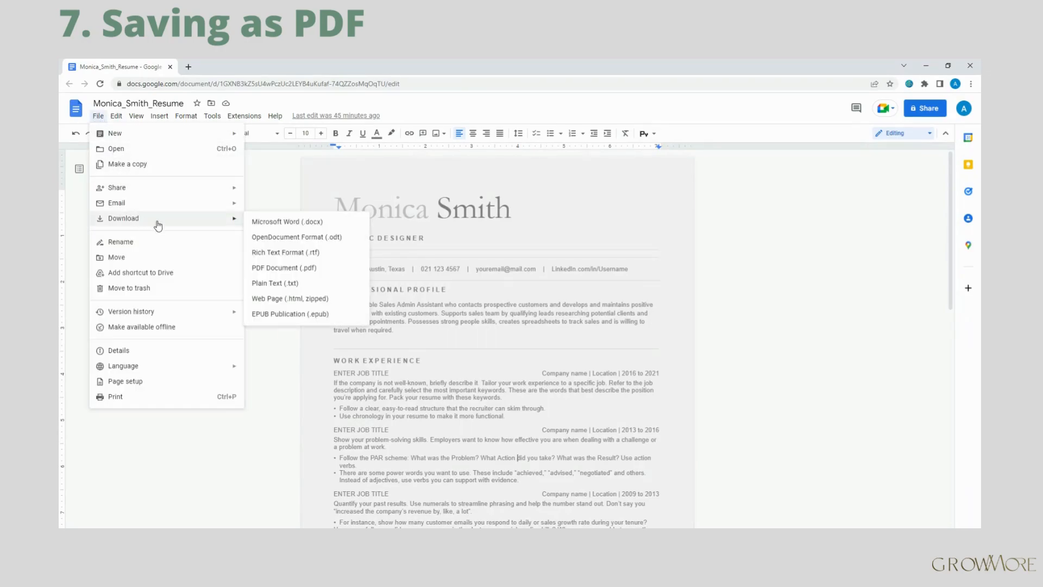
left_click(287, 269)
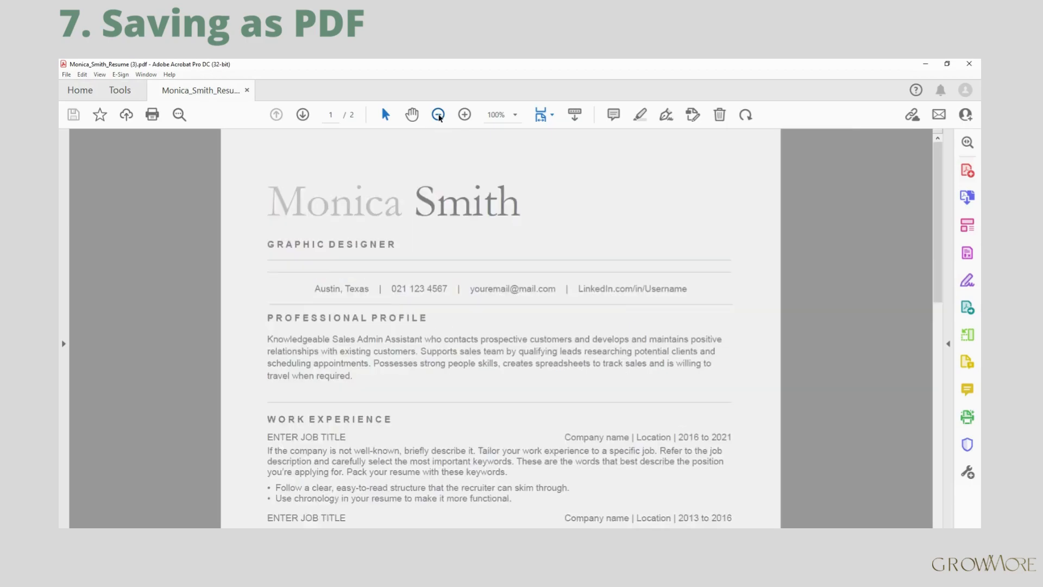
Zoom the downloaded resume PDF out to 75% and scroll through both pages.
left_click(438, 114)
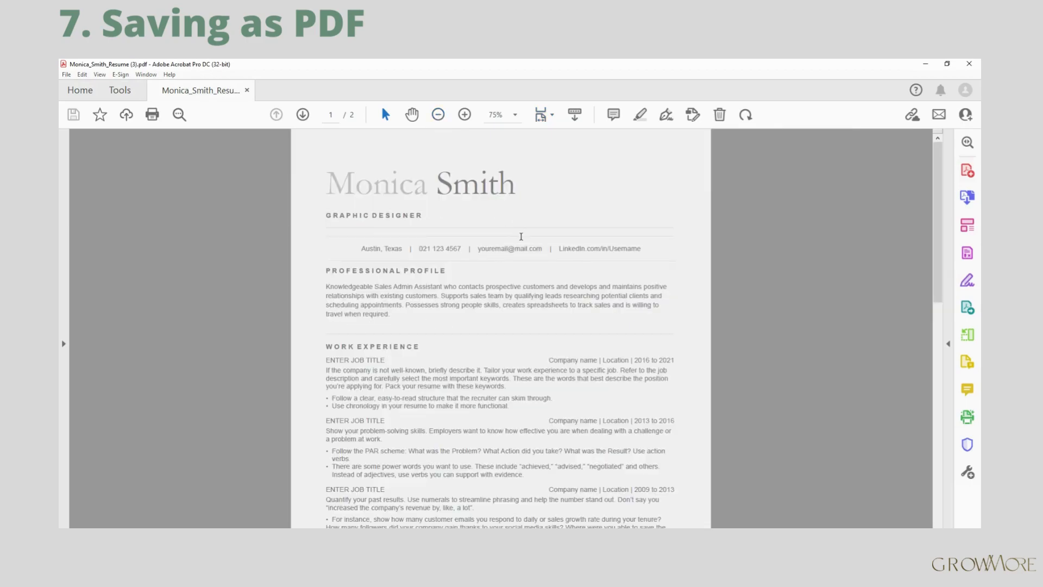
scroll(520, 237, "down", 5)
scroll(521, 238, "down", 6)
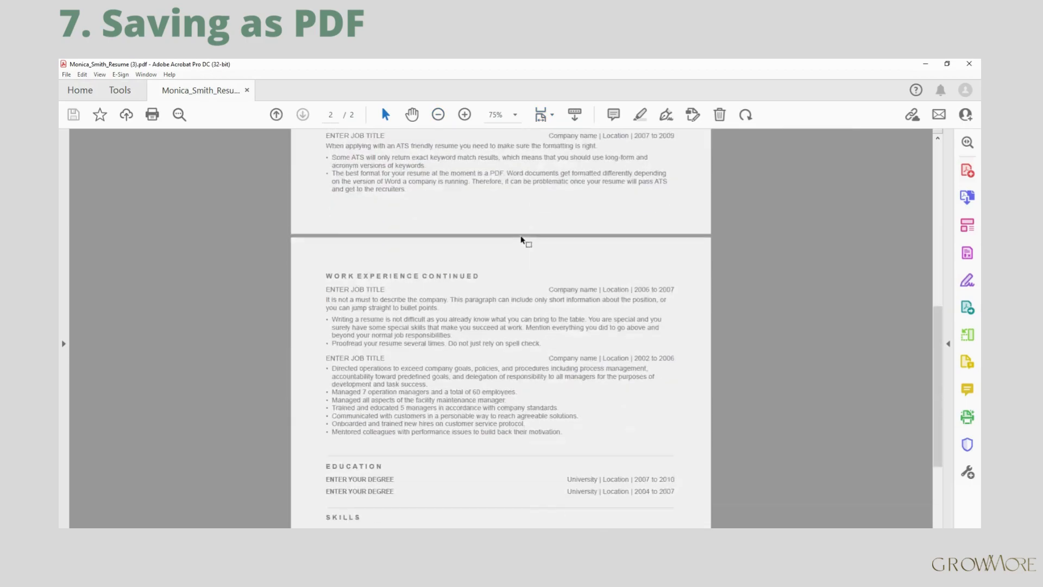
scroll(521, 239, "up", 3)
scroll(521, 240, "up", 10)
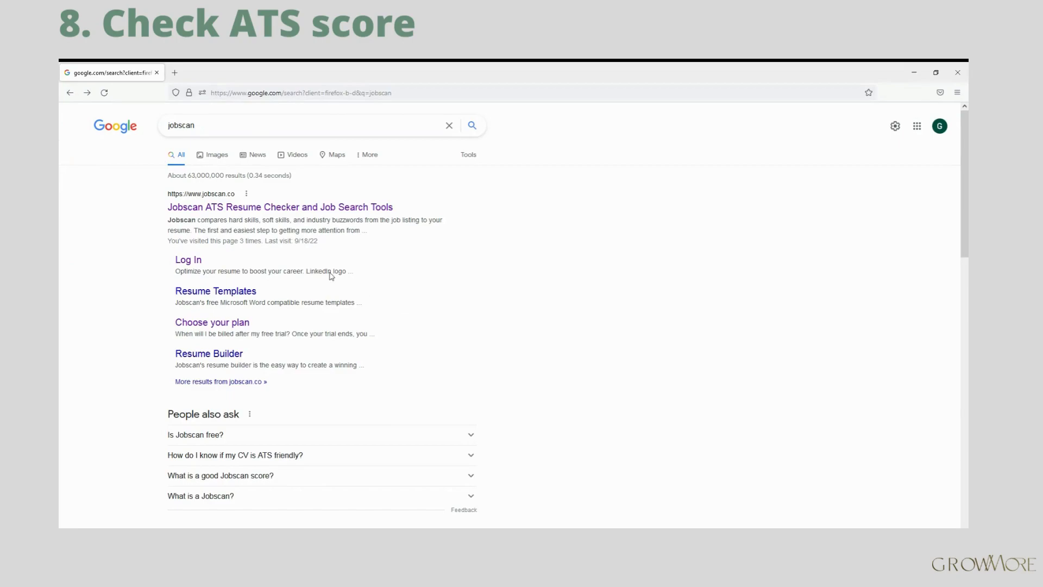
Open the Jobscan resume checker site, go to the account dashboard, and reach Create New Scan.
left_click(273, 213)
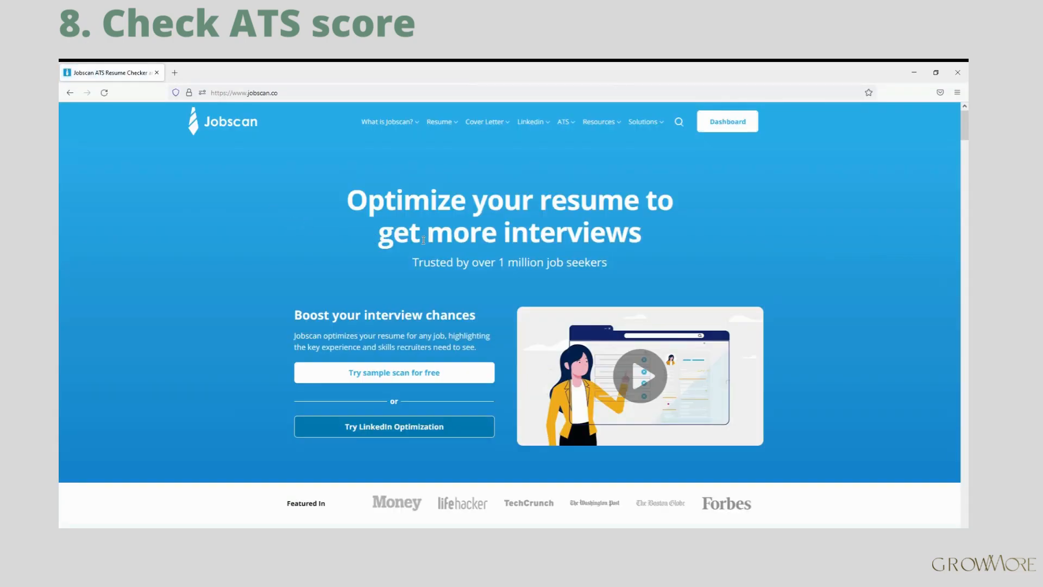
scroll(423, 240, "down", 10)
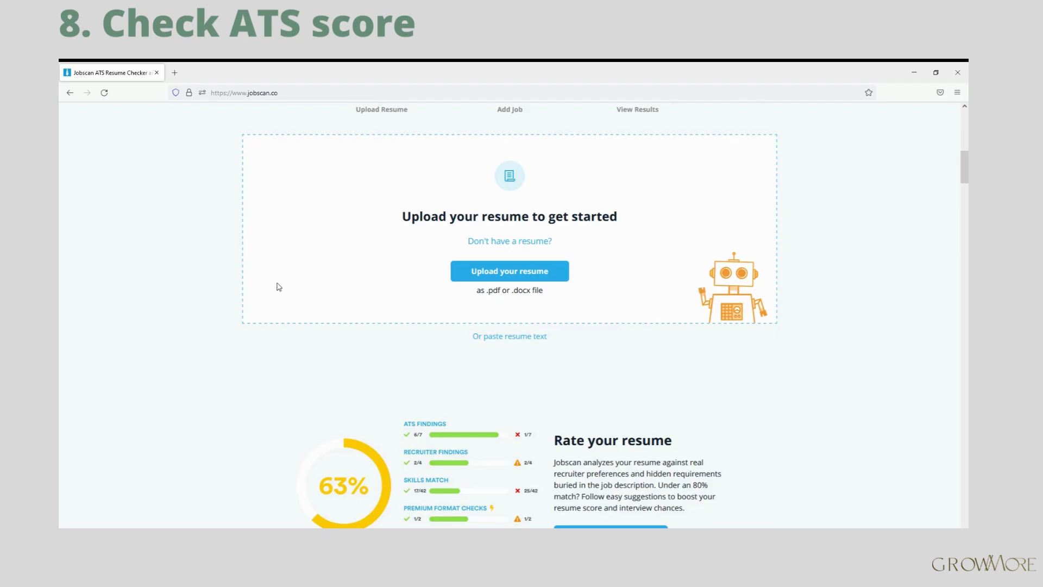
scroll(277, 284, "down", 5)
scroll(274, 282, "up", 15)
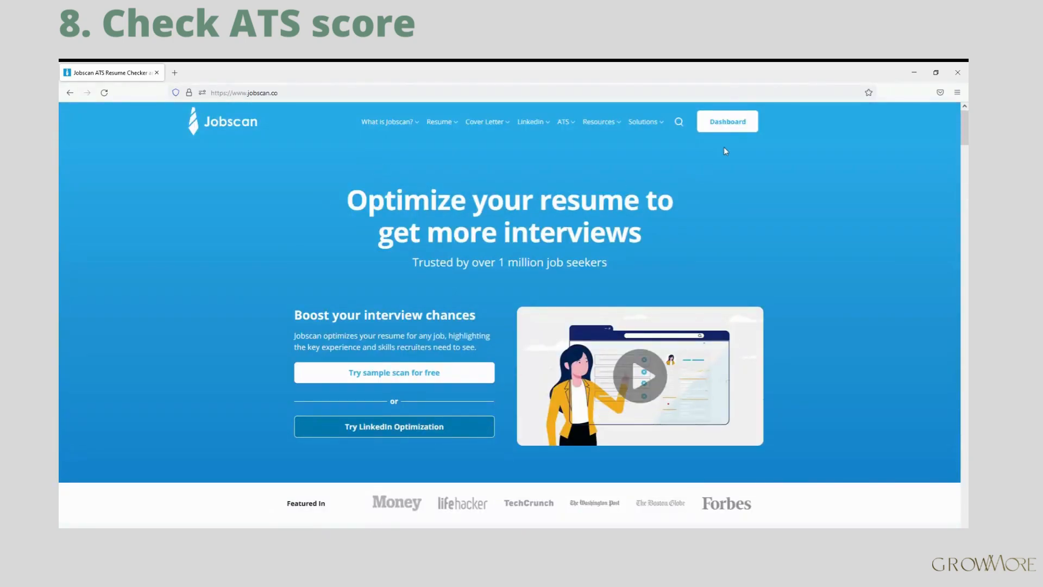
left_click(730, 125)
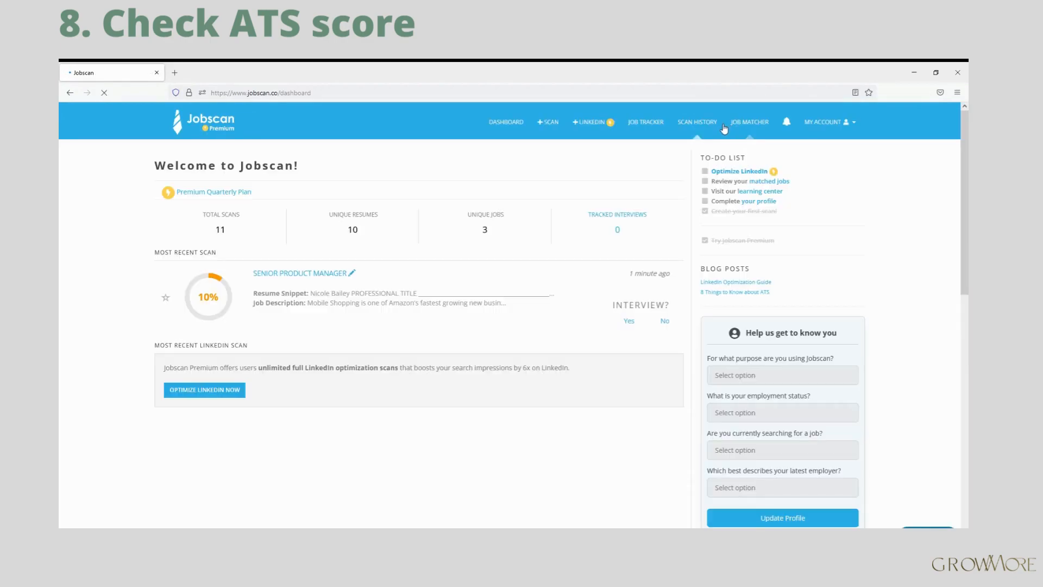
left_click(547, 128)
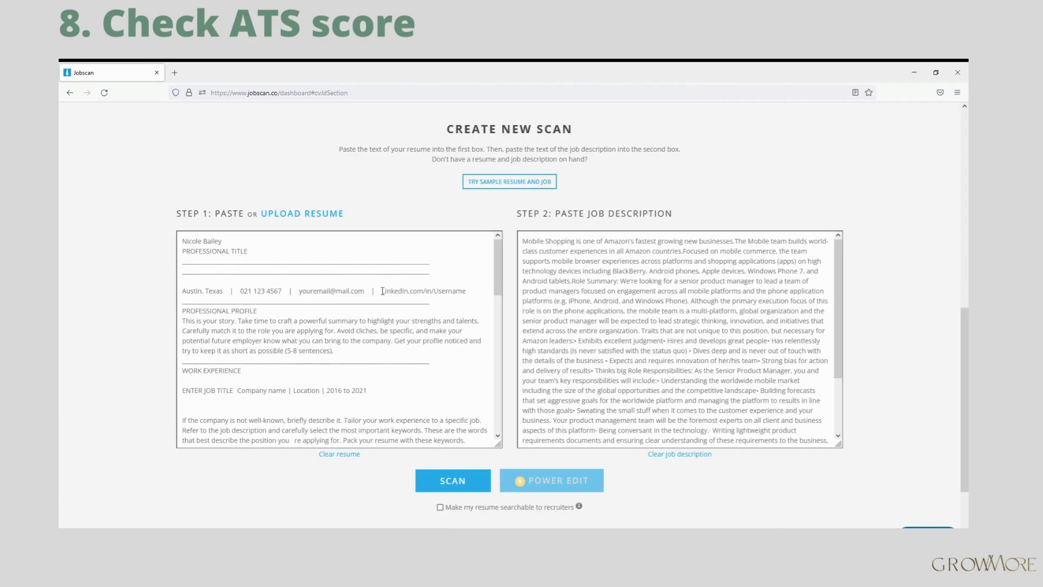
Upload the resume .docx and scan it against the senior product manager job description.
left_click(285, 215)
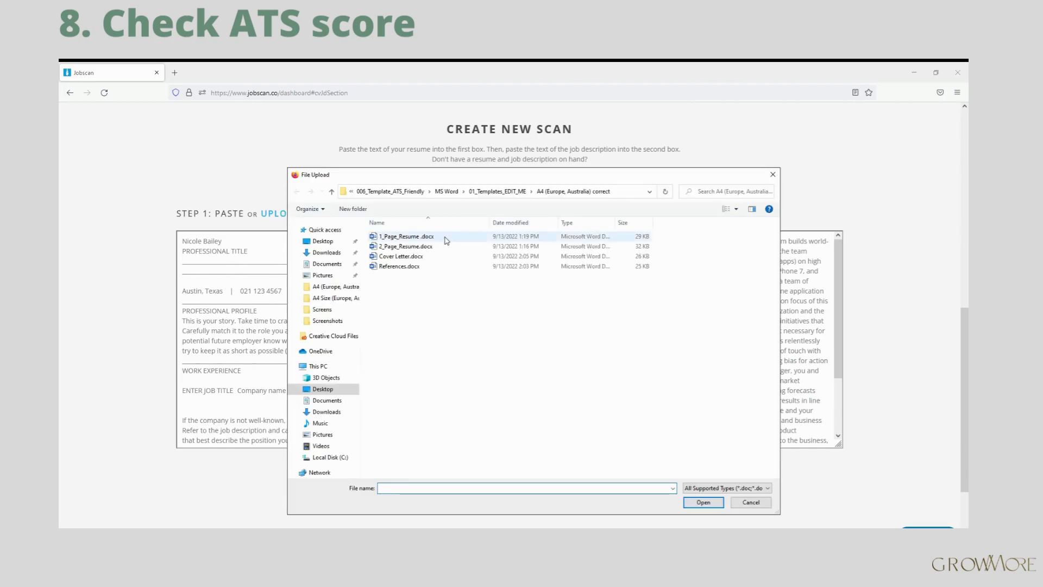
left_click(441, 238)
left_click(701, 501)
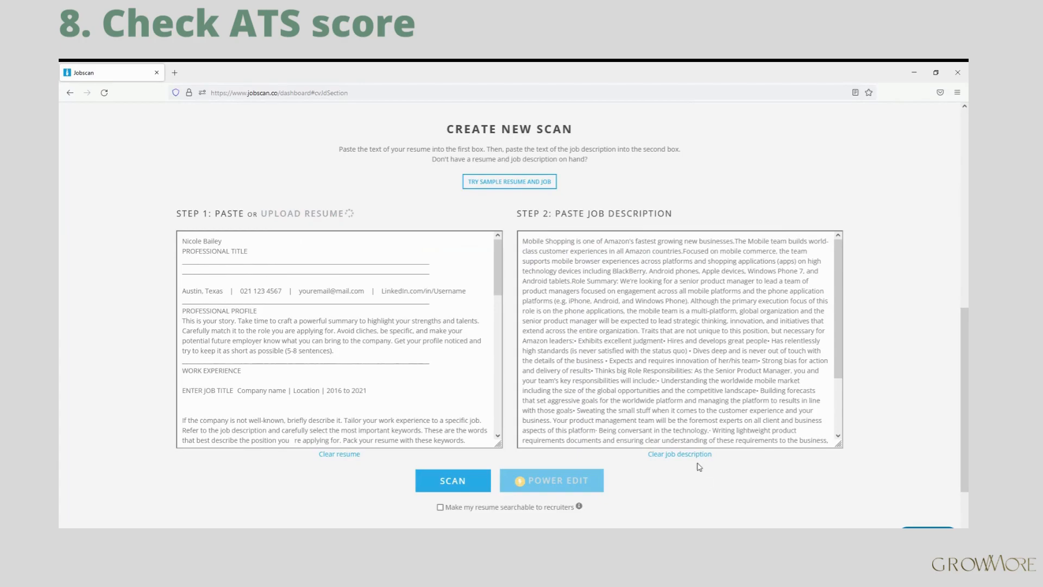
left_click_drag(560, 214, 697, 214)
left_click(697, 215)
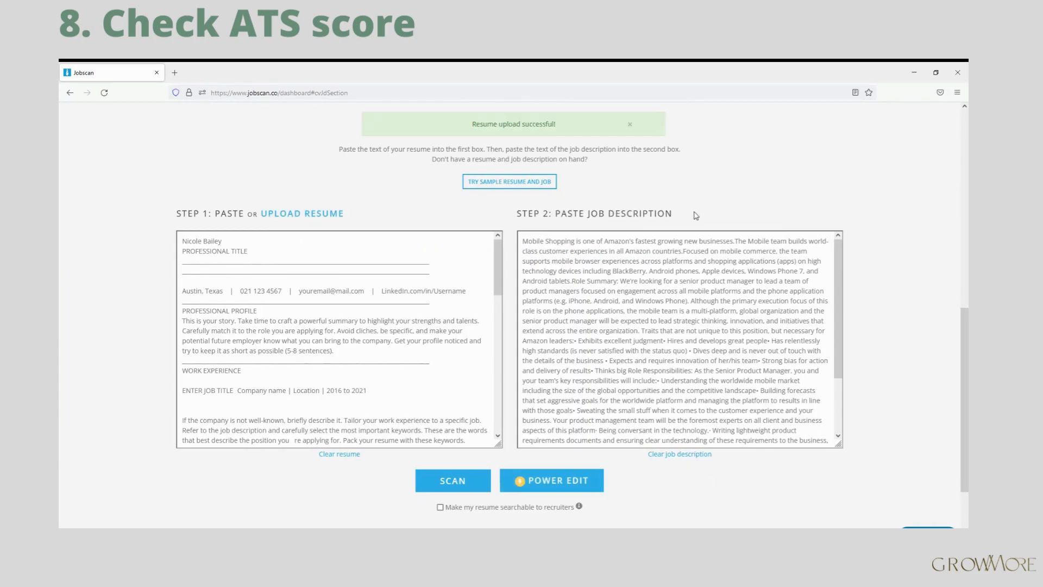
left_click(455, 489)
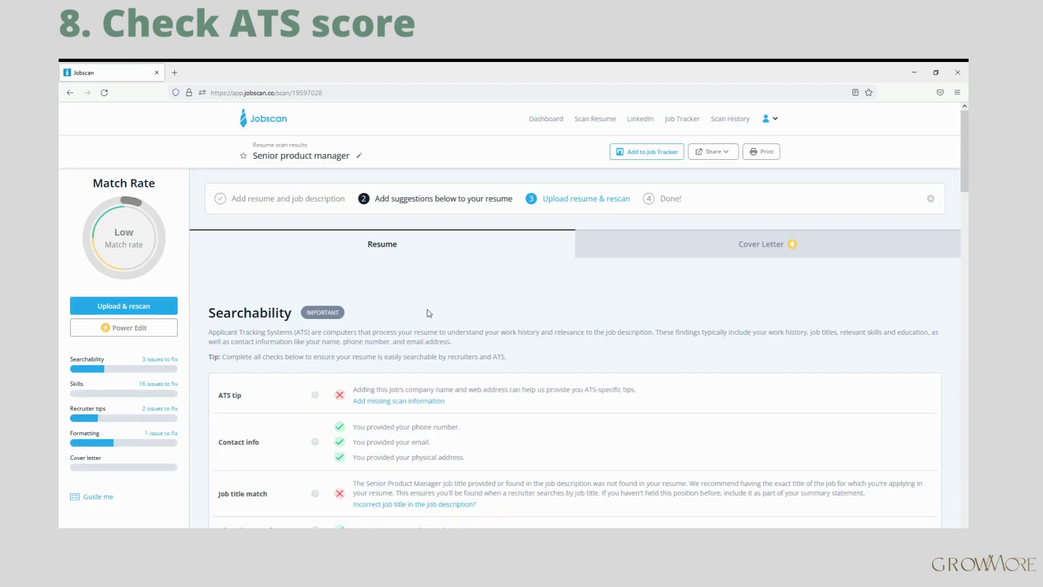
Scroll through the Low match results: searchability, hard and soft skills, keywords, recruiter tips.
scroll(240, 274, "down", 1)
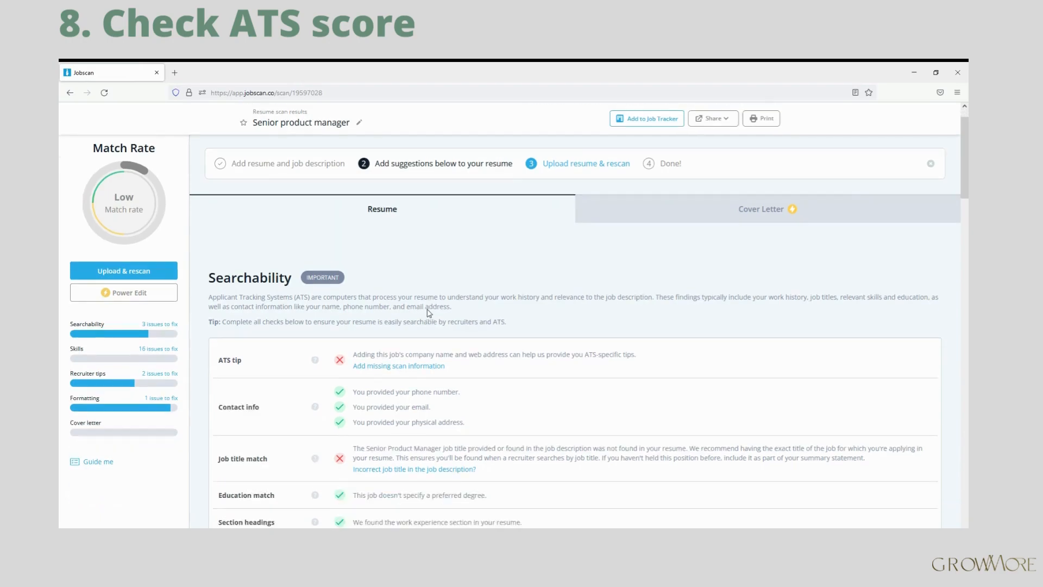
scroll(261, 272, "down", 5)
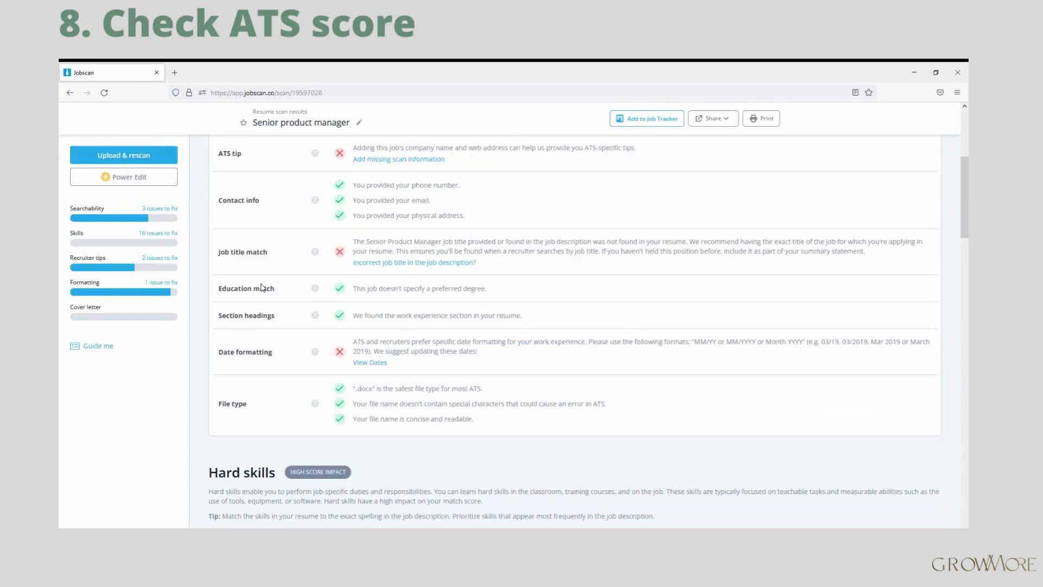
scroll(252, 325, "down", 6)
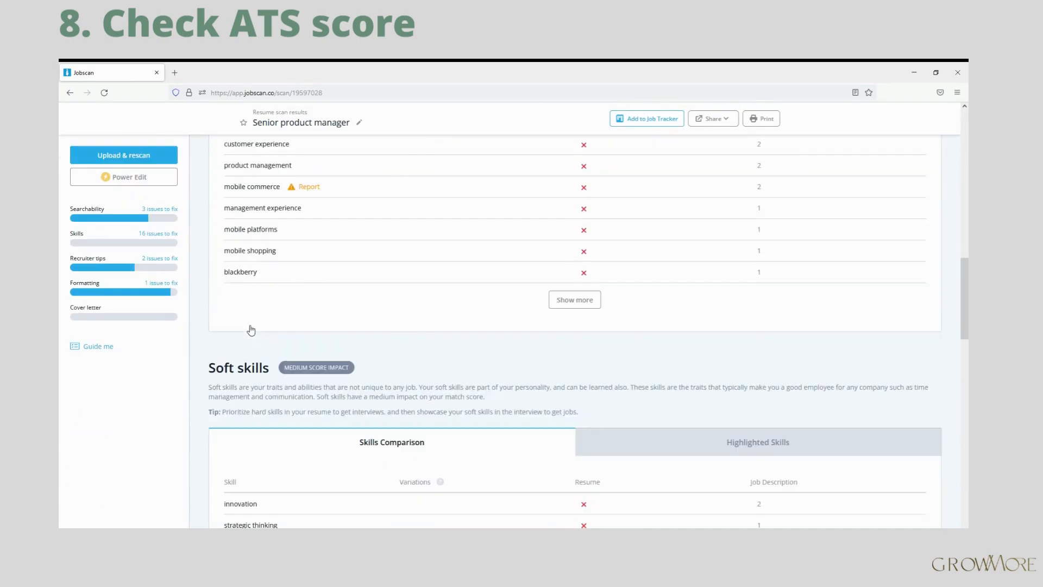
scroll(212, 372, "down", 6)
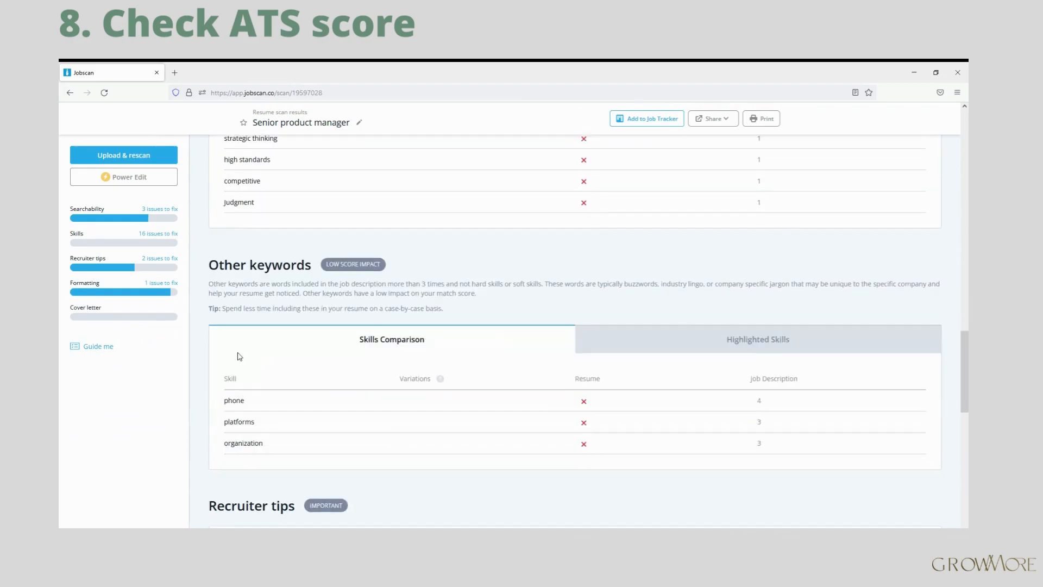
scroll(222, 278, "down", 4)
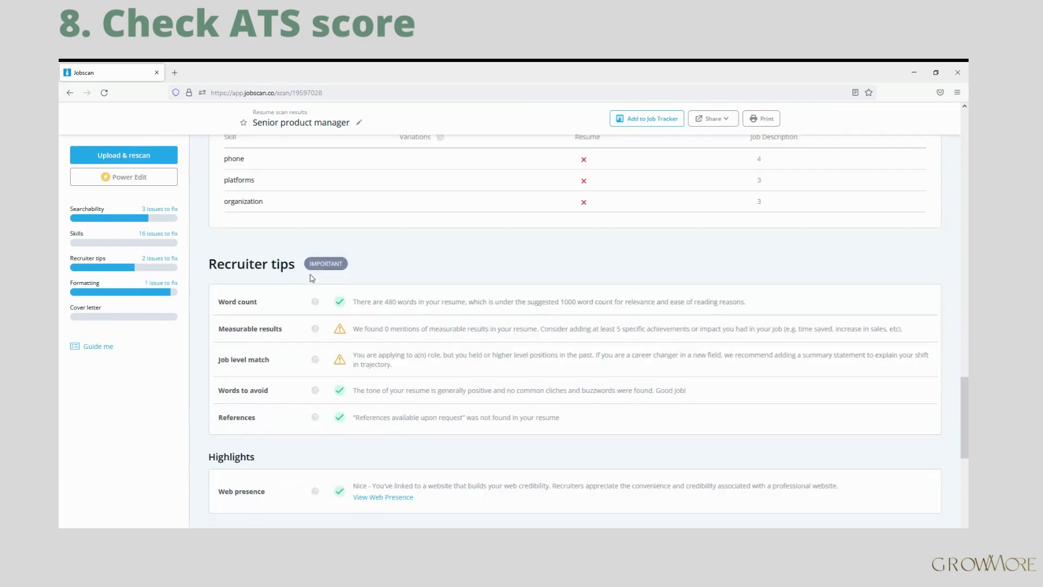
scroll(304, 280, "down", 5)
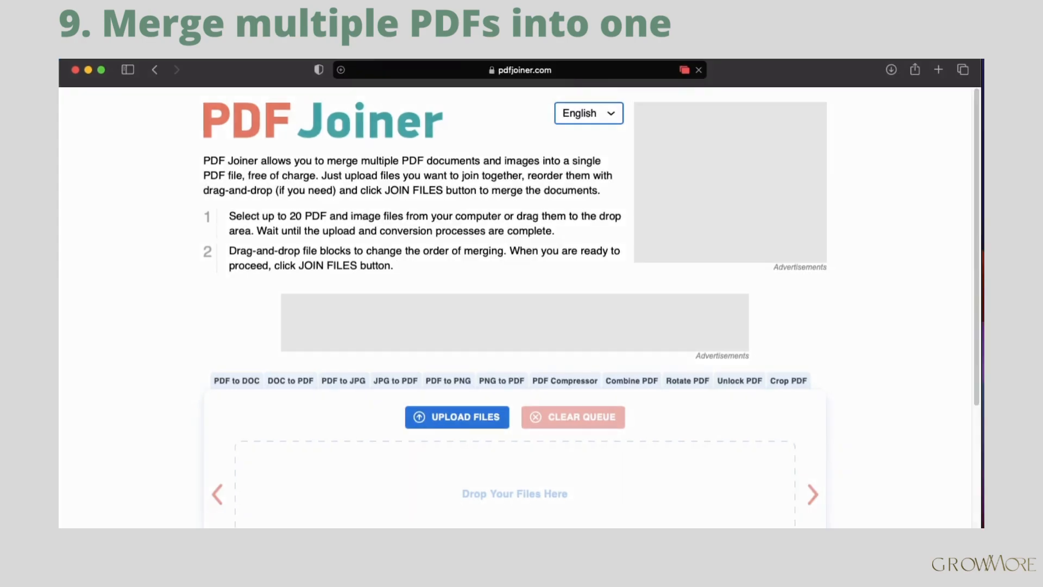
Upload both the cover letter PDF and the resume PDF to PDF Joiner.
left_click(466, 418)
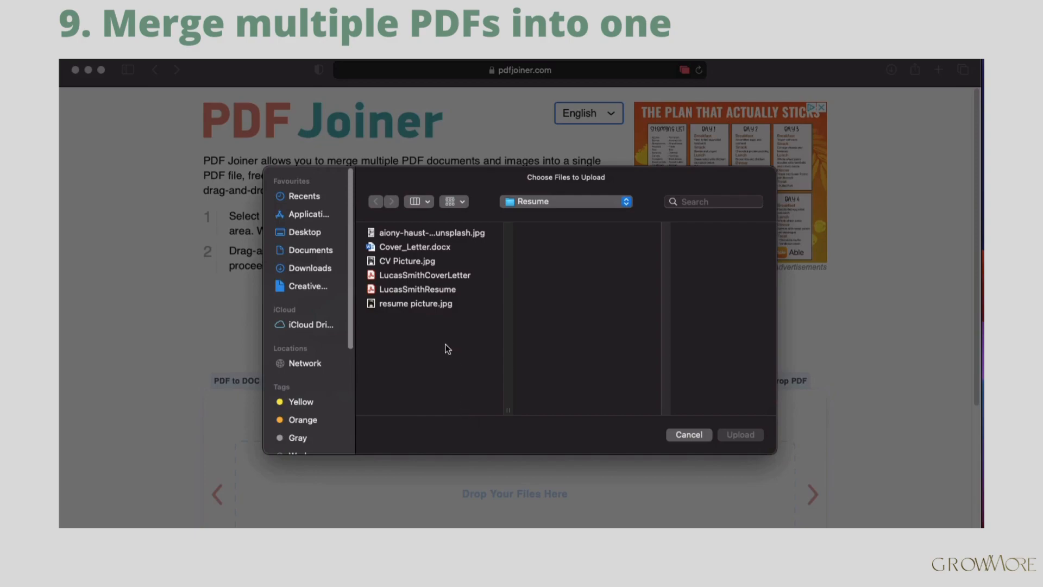
left_click(440, 278)
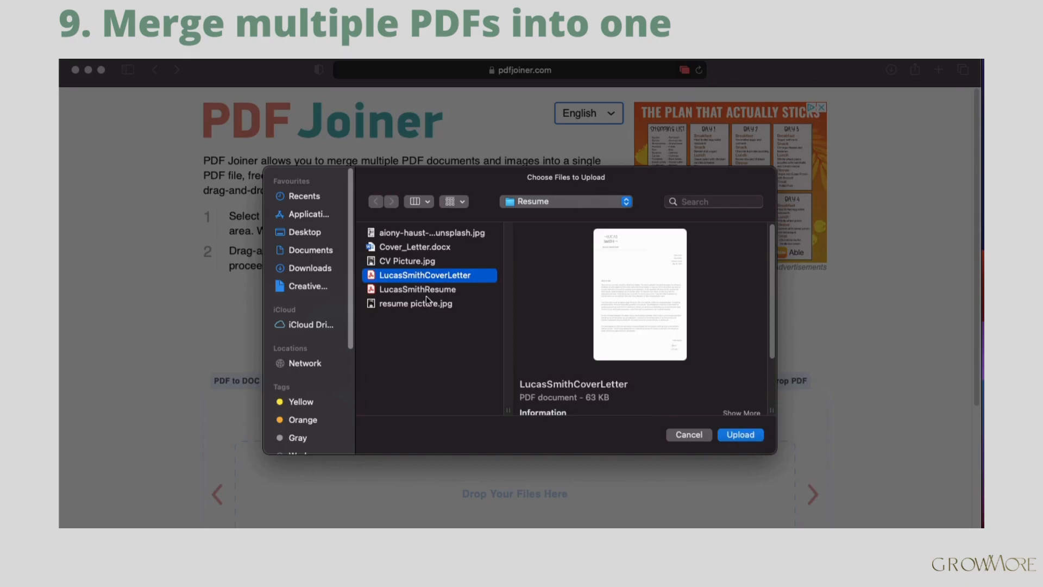
left_click(429, 292, "shift")
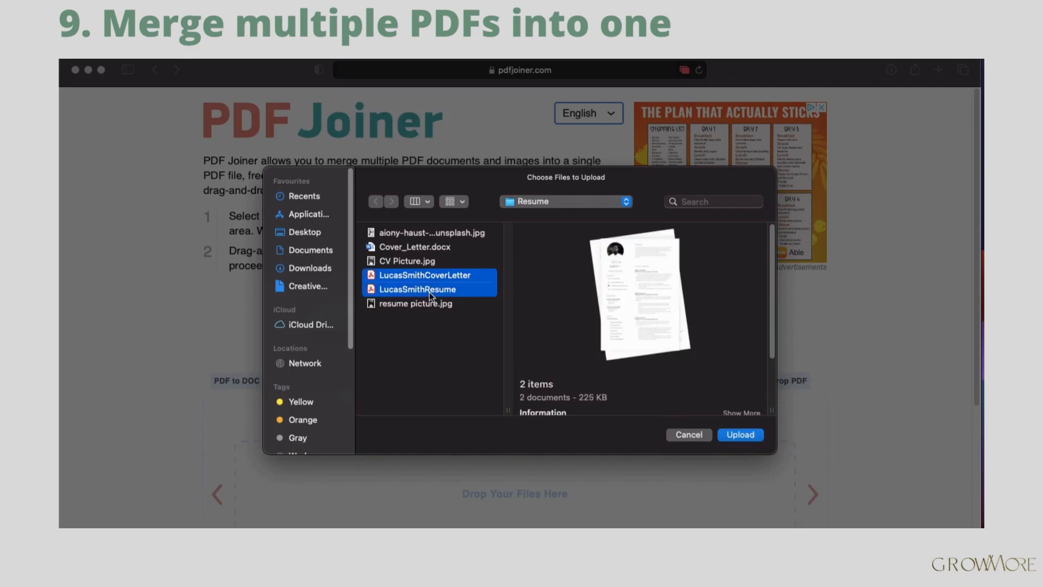
left_click(739, 435)
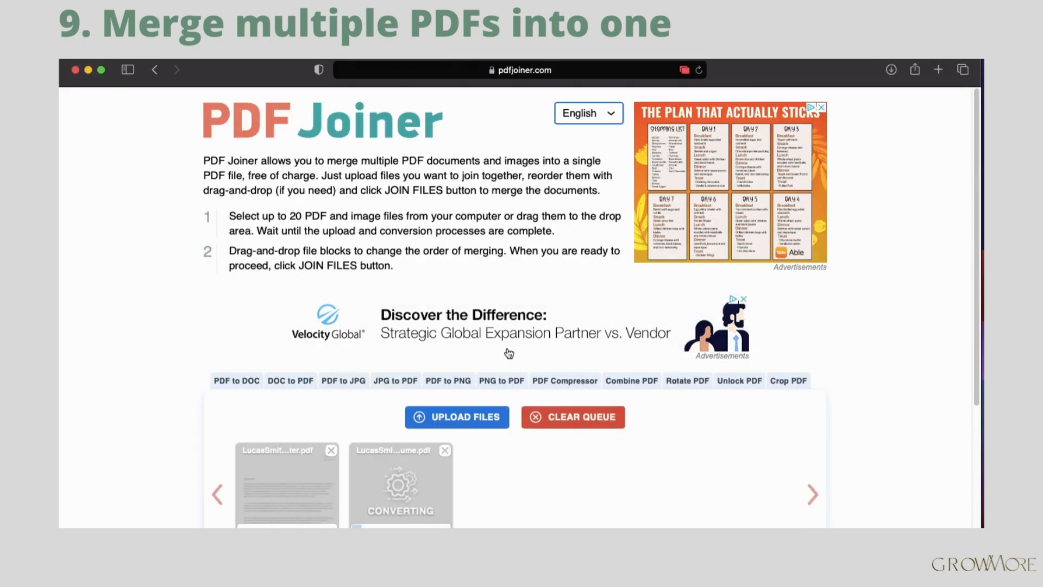
Move the resume before the cover letter and join the two PDFs.
scroll(508, 352, "down", 3)
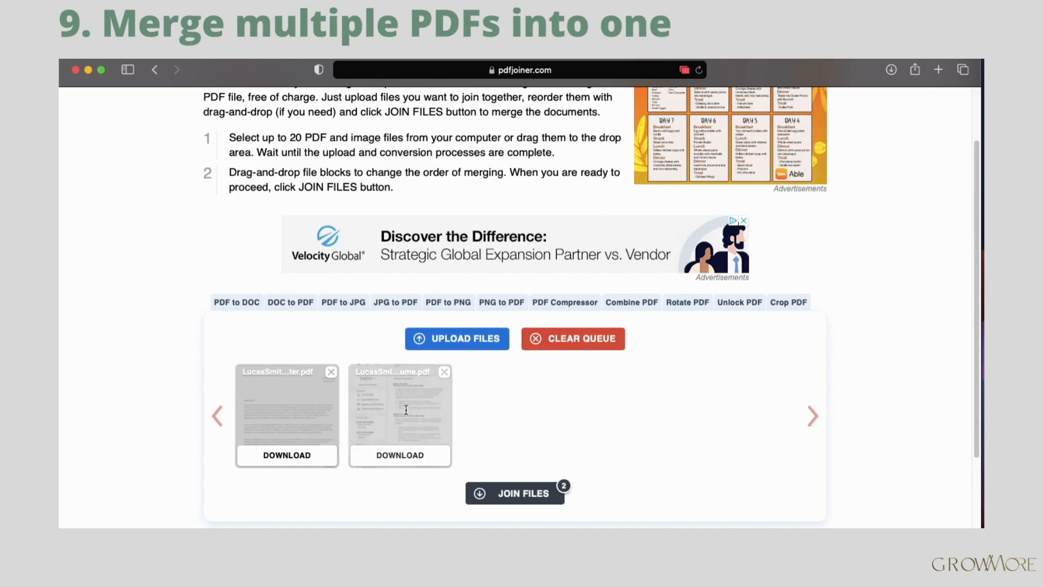
left_click_drag(406, 409, 286, 407)
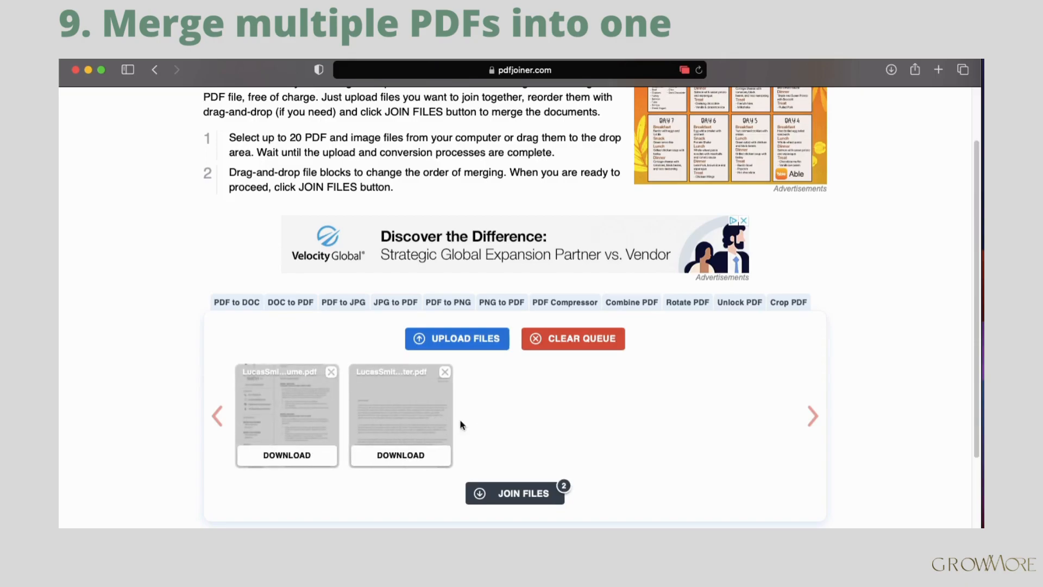
scroll(512, 427, "up", 1)
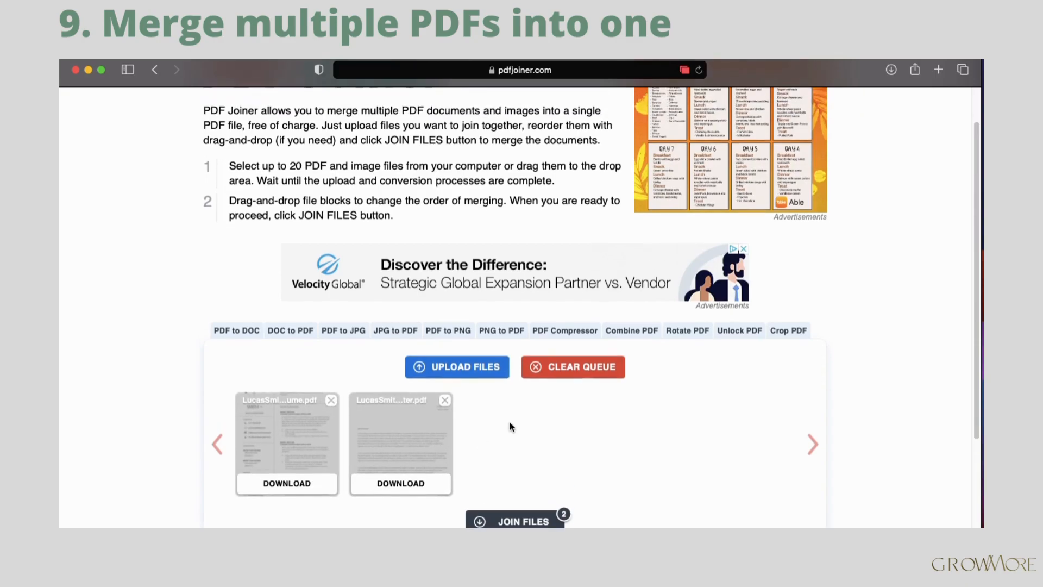
left_click(518, 515)
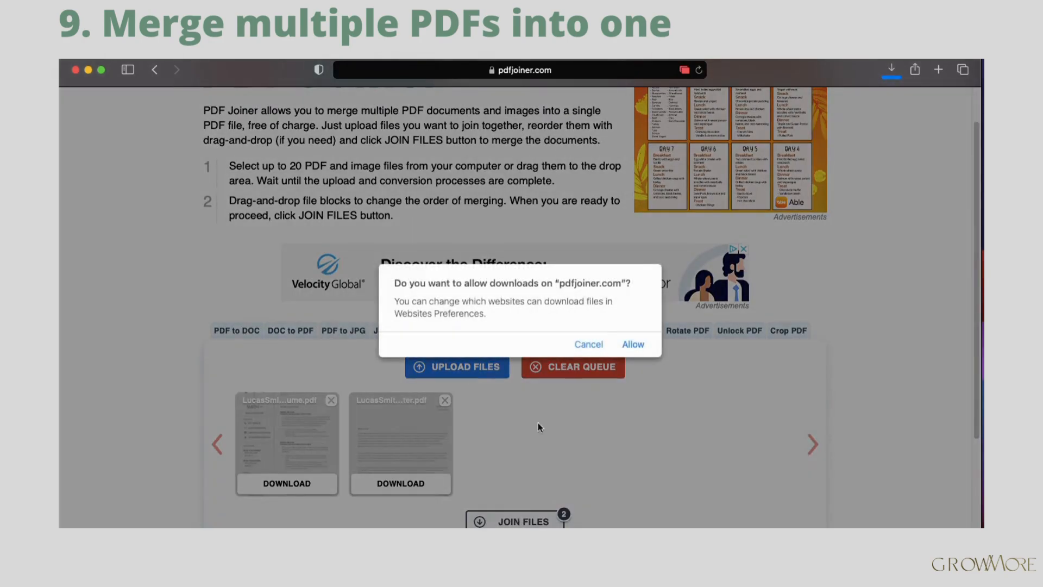